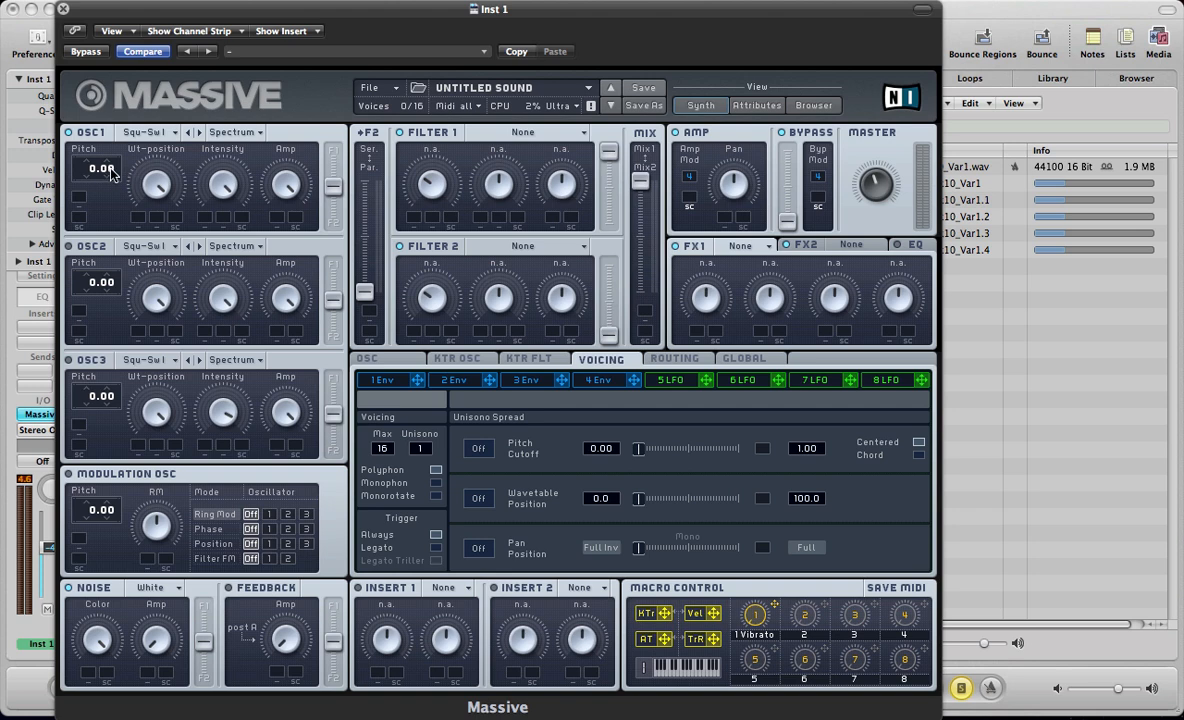
# - Detune oscillator 1 to a pitch of -0.08 and set its wavetable mode to Formant
pyautogui.moveTo(108, 170); pyautogui.dragTo(113, 187)
pyautogui.click(238, 133)
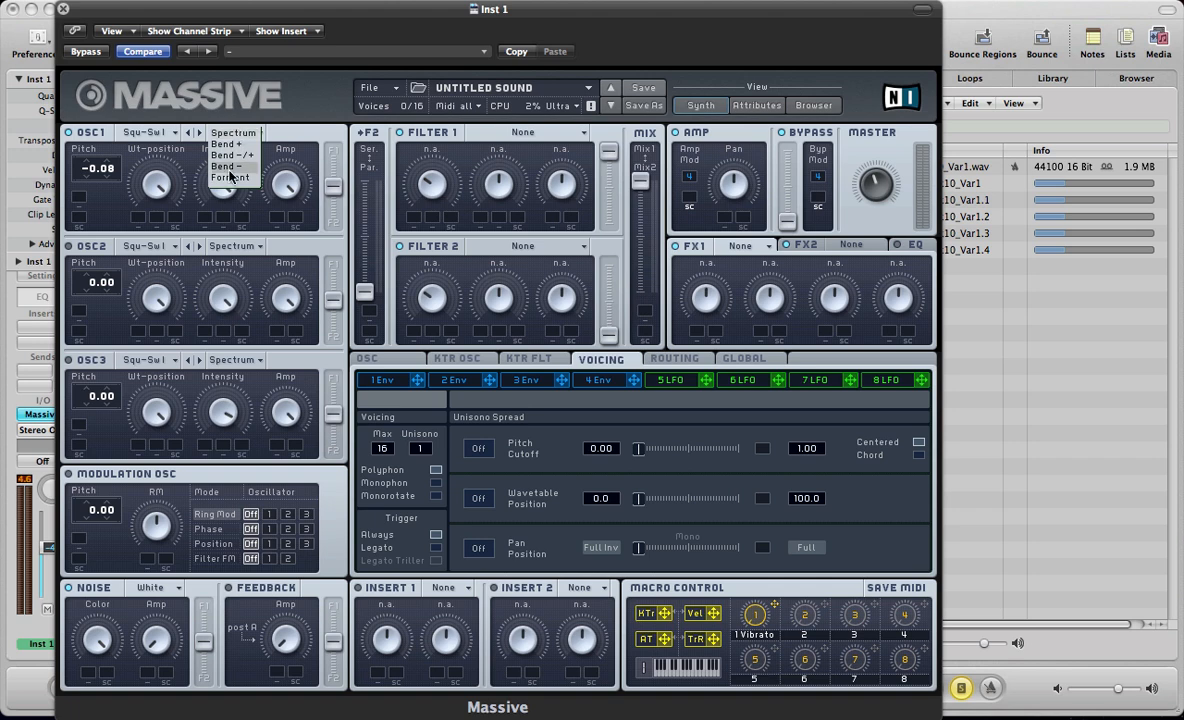
pyautogui.click(229, 178)
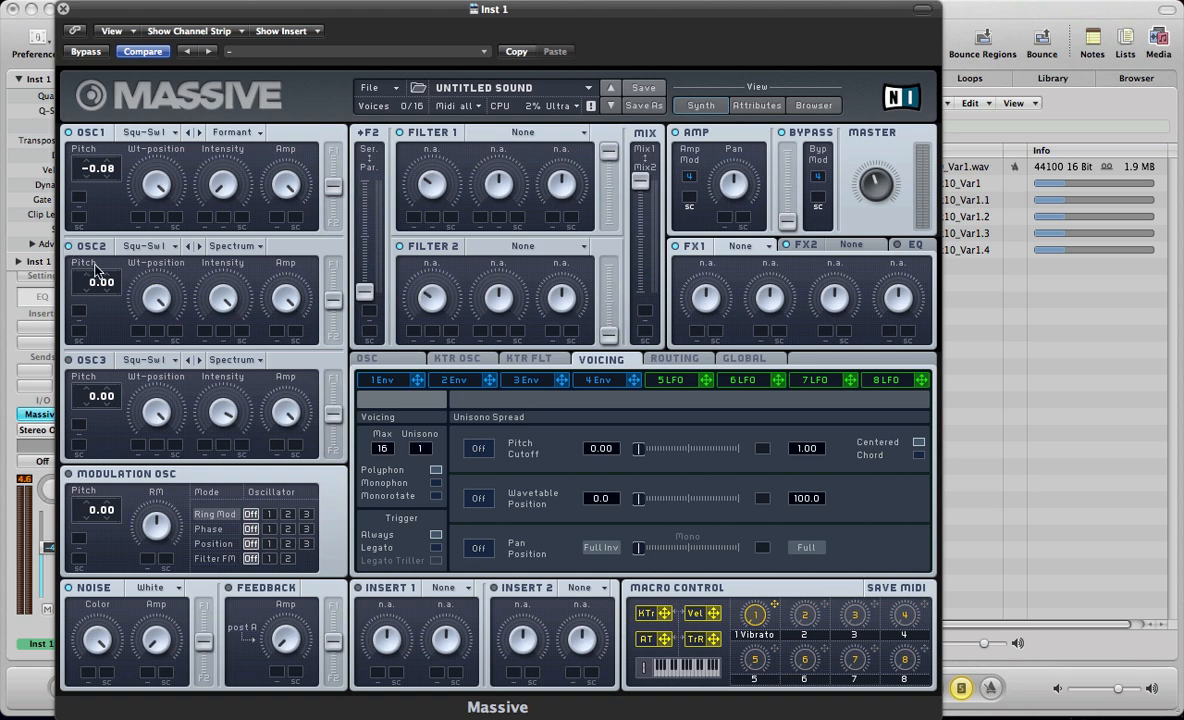
# - Detune oscillator 2 to a pitch of -0.08 and load the Pulse-Saw PWM wavetable
pyautogui.moveTo(111, 283); pyautogui.dragTo(113, 294)
pyautogui.click(158, 246)
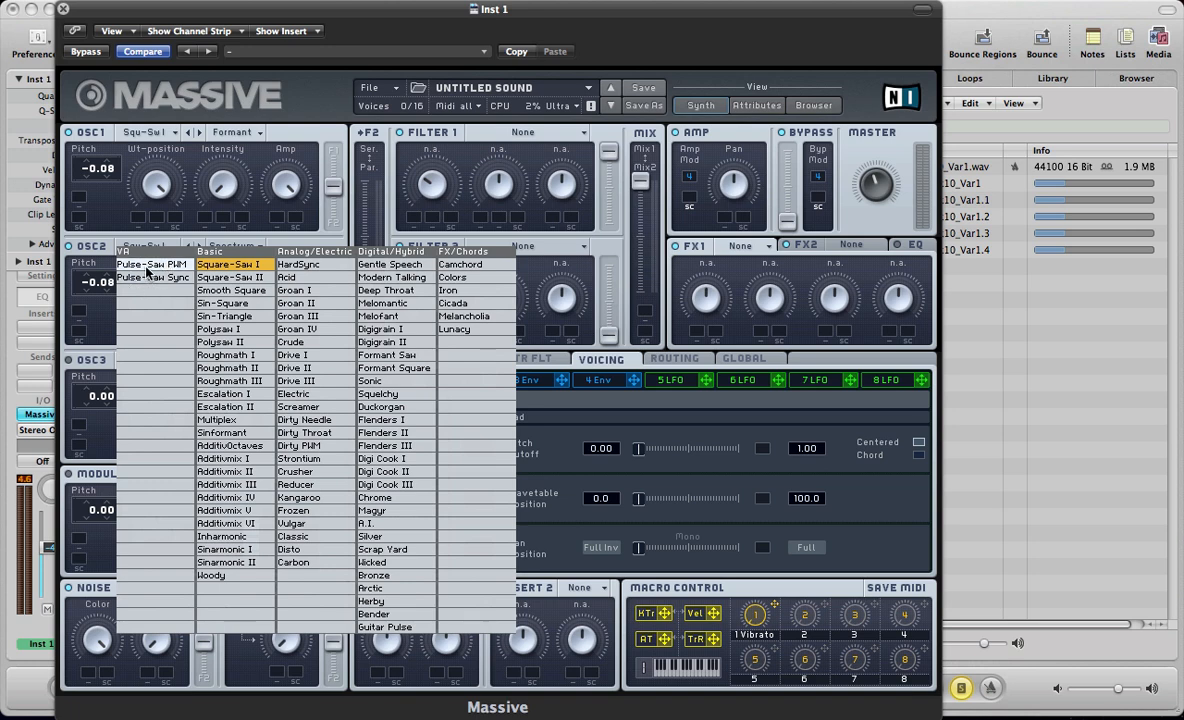
pyautogui.click(147, 265)
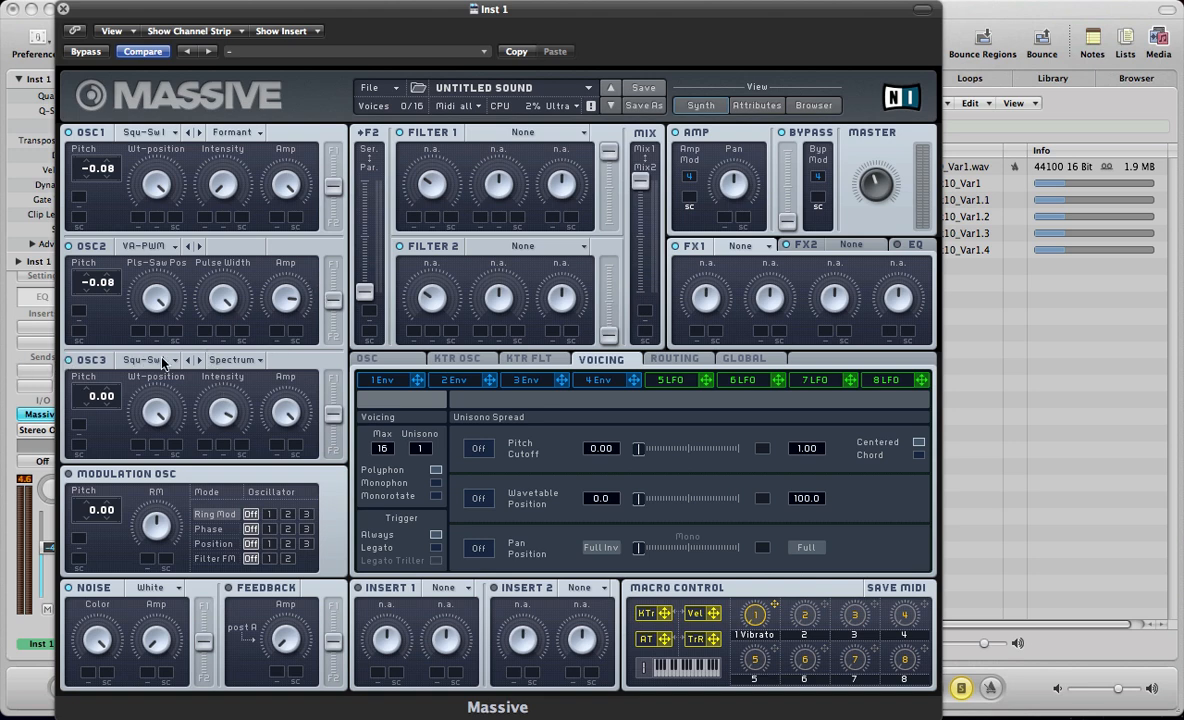
# - Set oscillator 3's pitch to -12.08 and its wavetable mode to Formant
pyautogui.moveTo(84, 405); pyautogui.dragTo(114, 413)
pyautogui.click(232, 360)
pyautogui.click(223, 406)
# - Set the modulation oscillator's pitch to 12.00 and apply its Phase modulation to oscillator 3
pyautogui.moveTo(95, 518); pyautogui.dragTo(90, 470)
pyautogui.click(225, 531)
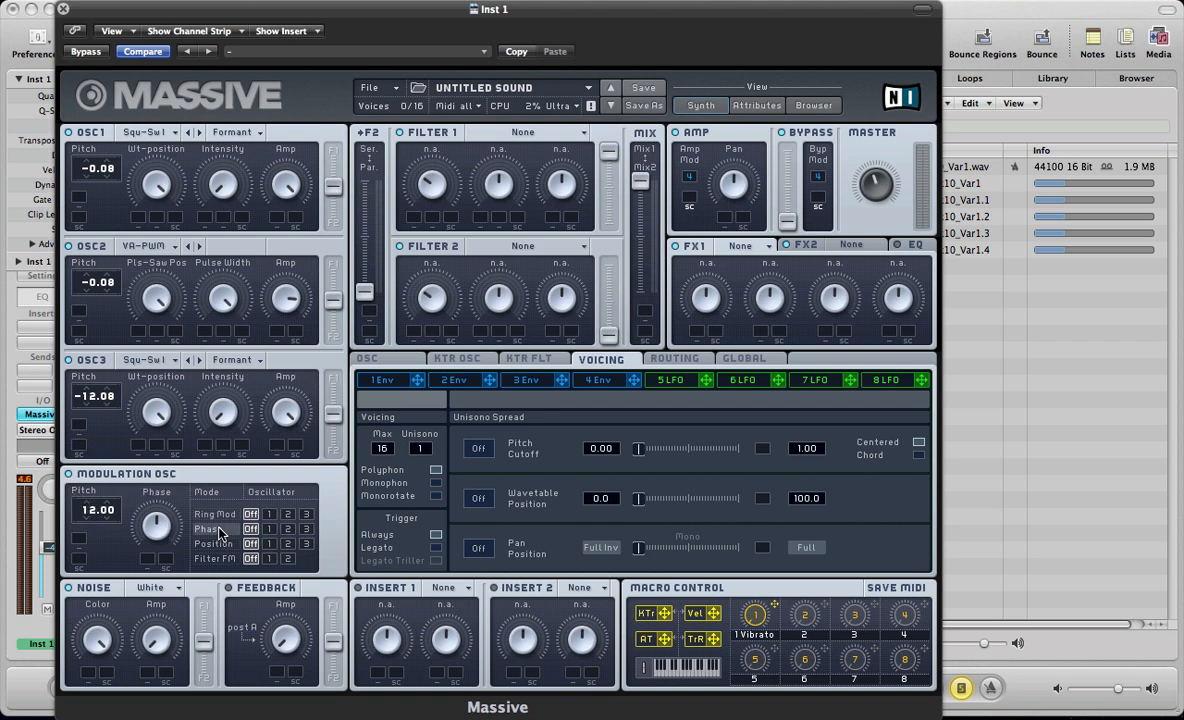
pyautogui.click(306, 528)
# - Set Filter 1 to Daft and centre the filter mix fader between Mix1 and Mix2
pyautogui.click(541, 131)
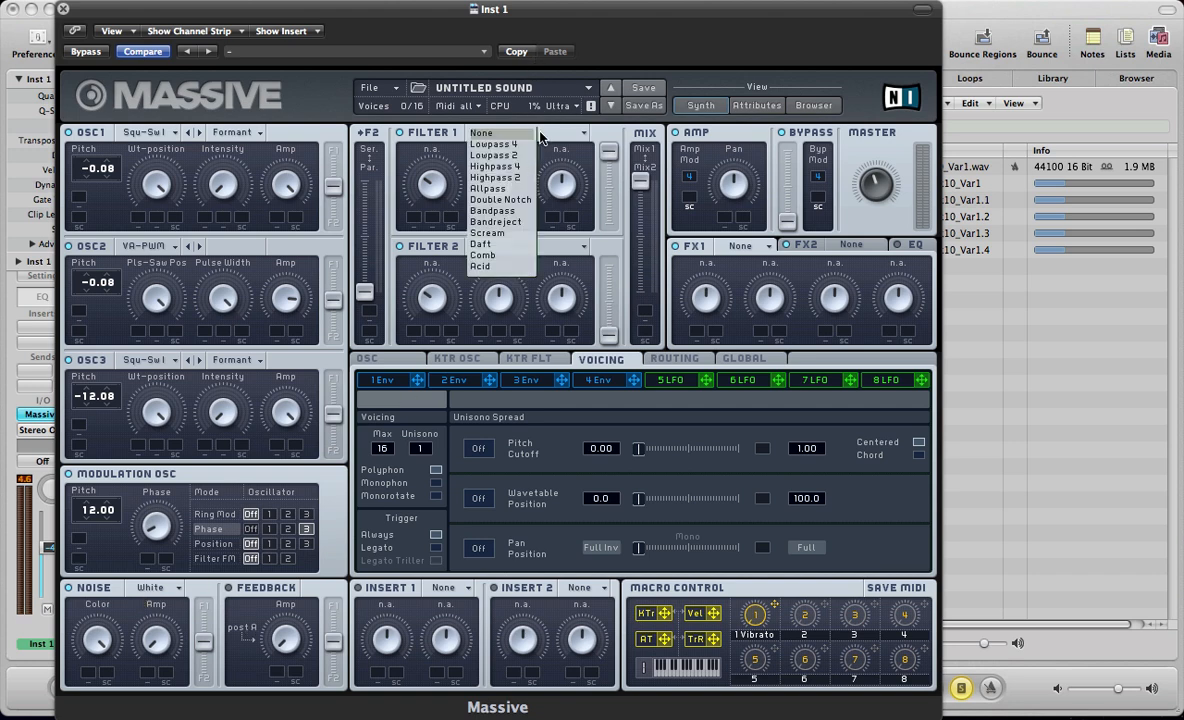
pyautogui.click(505, 245)
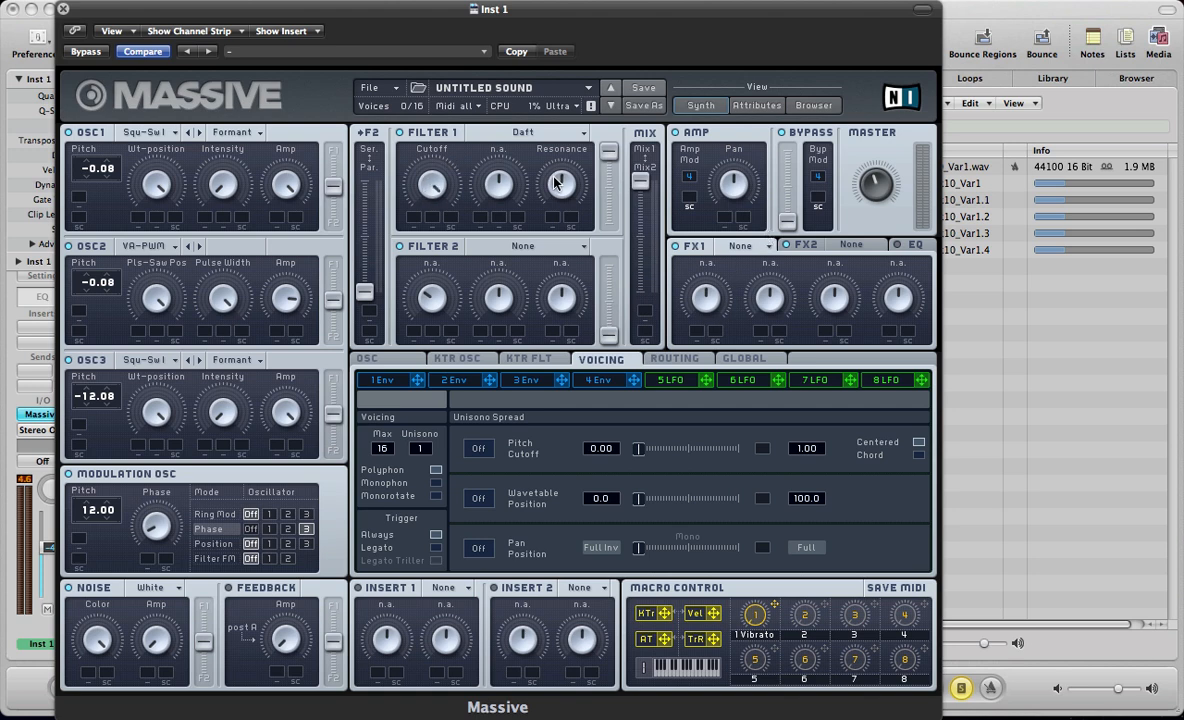
pyautogui.moveTo(640, 181); pyautogui.dragTo(637, 268)
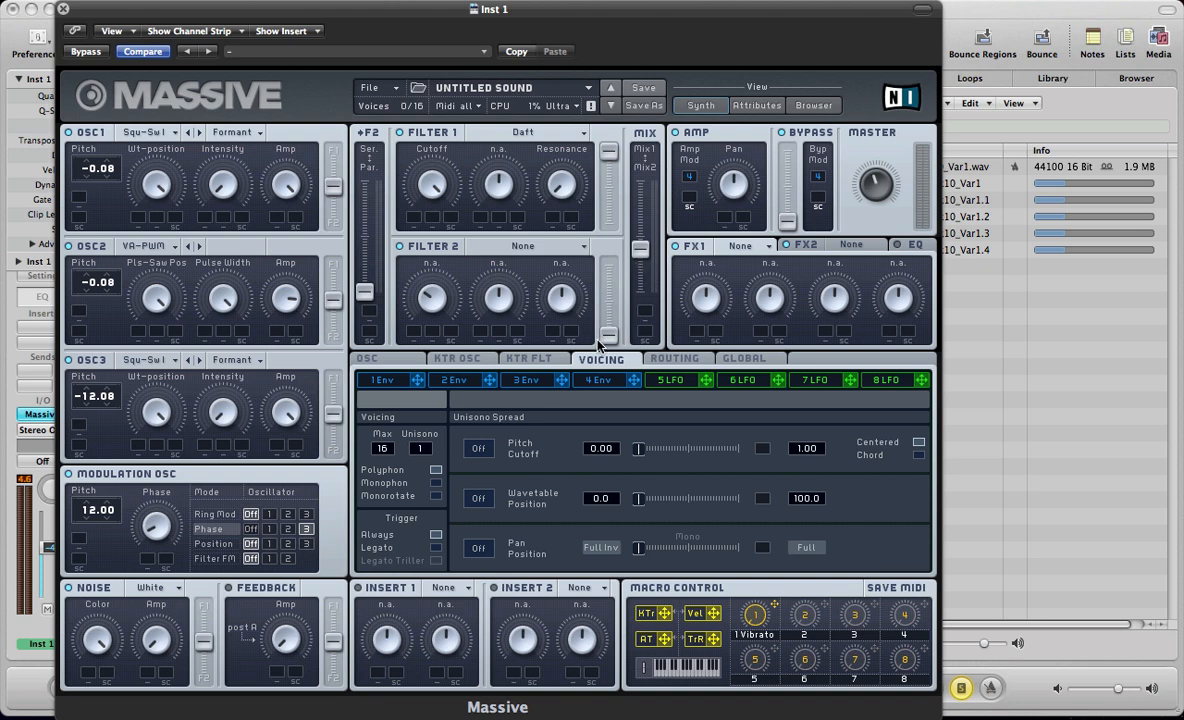
# - Raise Filter 2's output level to full and set its type to Bandpass
pyautogui.moveTo(607, 336); pyautogui.dragTo(608, 266)
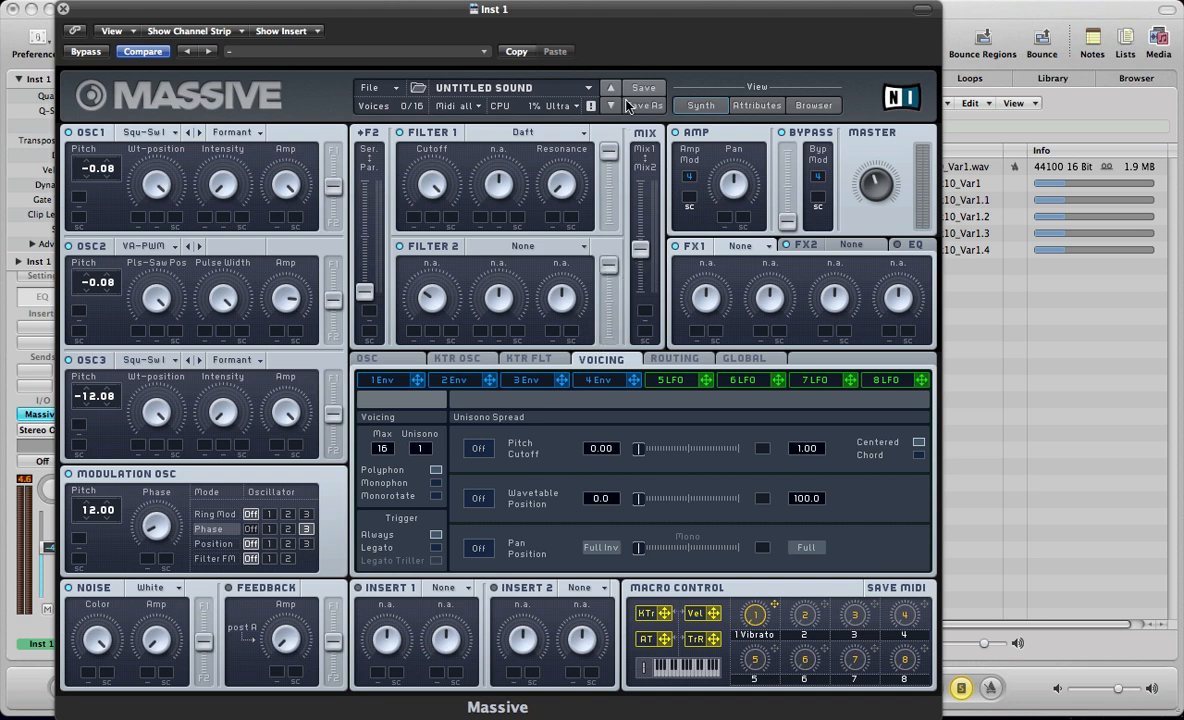
pyautogui.click(529, 245)
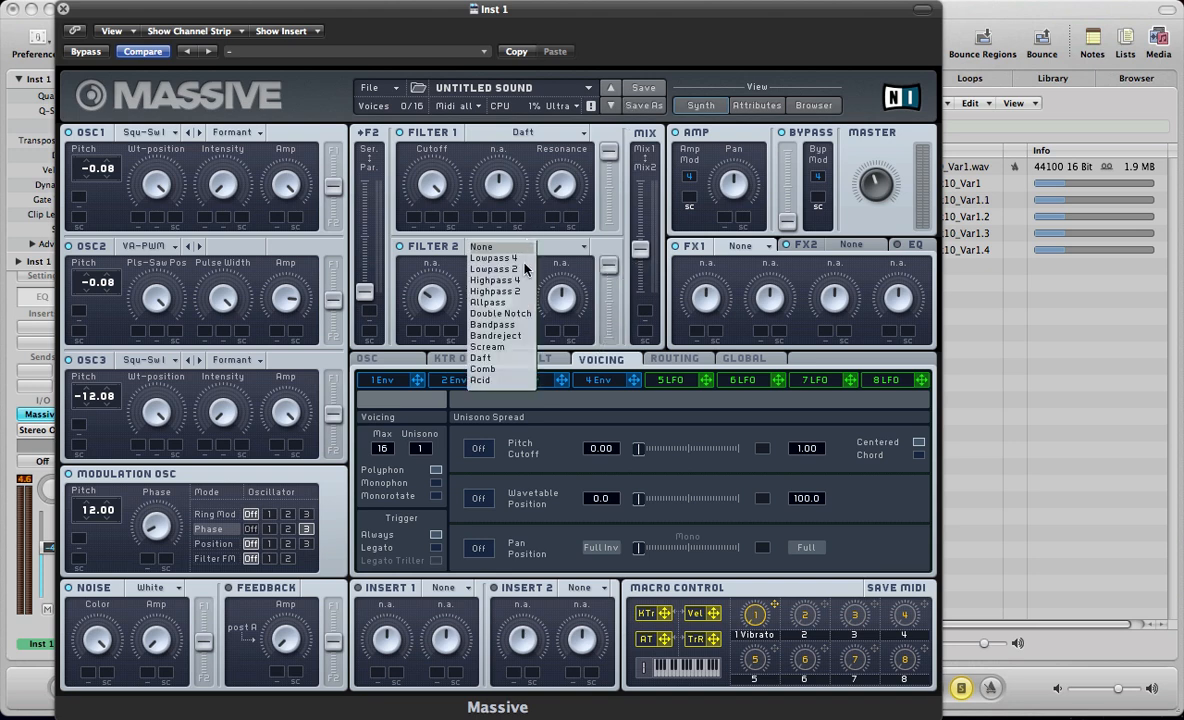
pyautogui.click(494, 325)
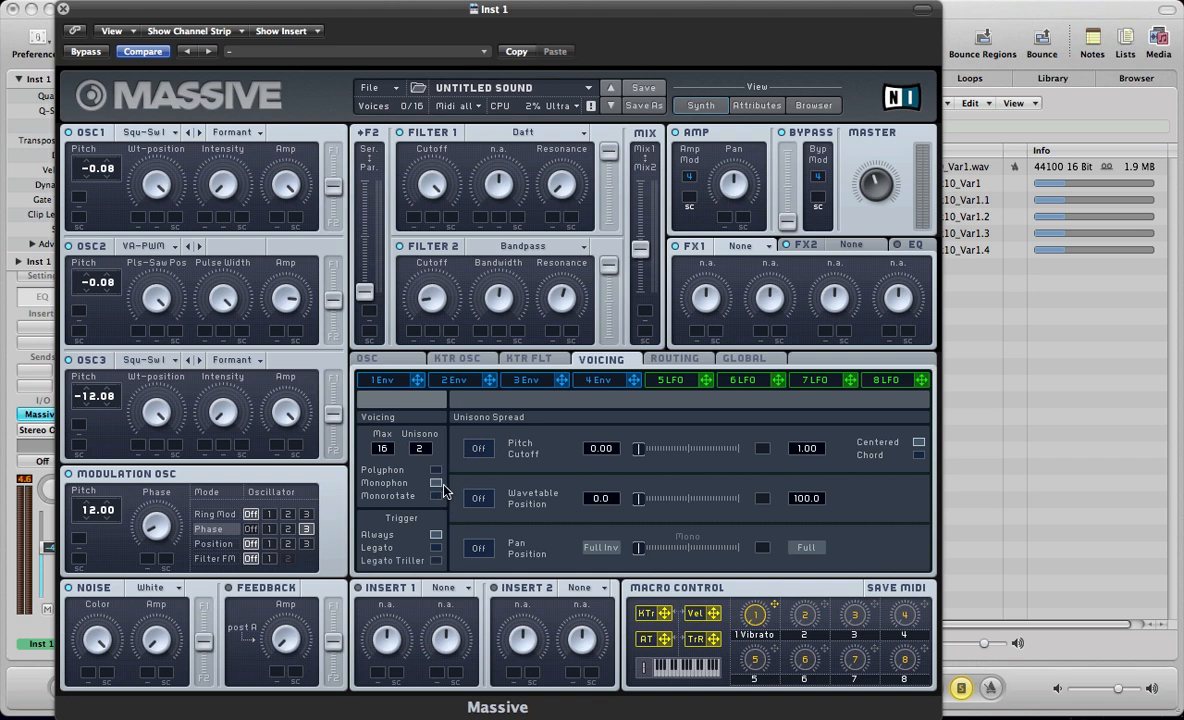
# - Enable the Pitch Cutoff and Pan Position unisono spreads, adding a slight pitch spread and widening the pan
pyautogui.click(478, 448)
pyautogui.moveTo(636, 452); pyautogui.dragTo(658, 455)
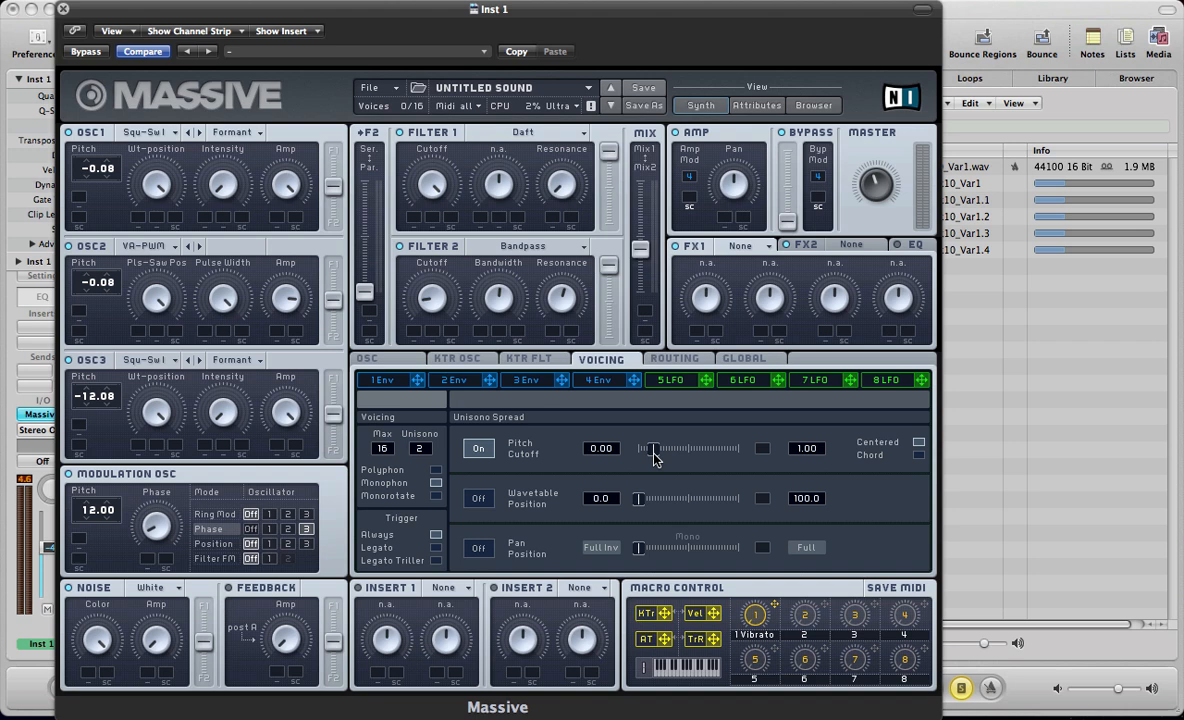
pyautogui.click(478, 547)
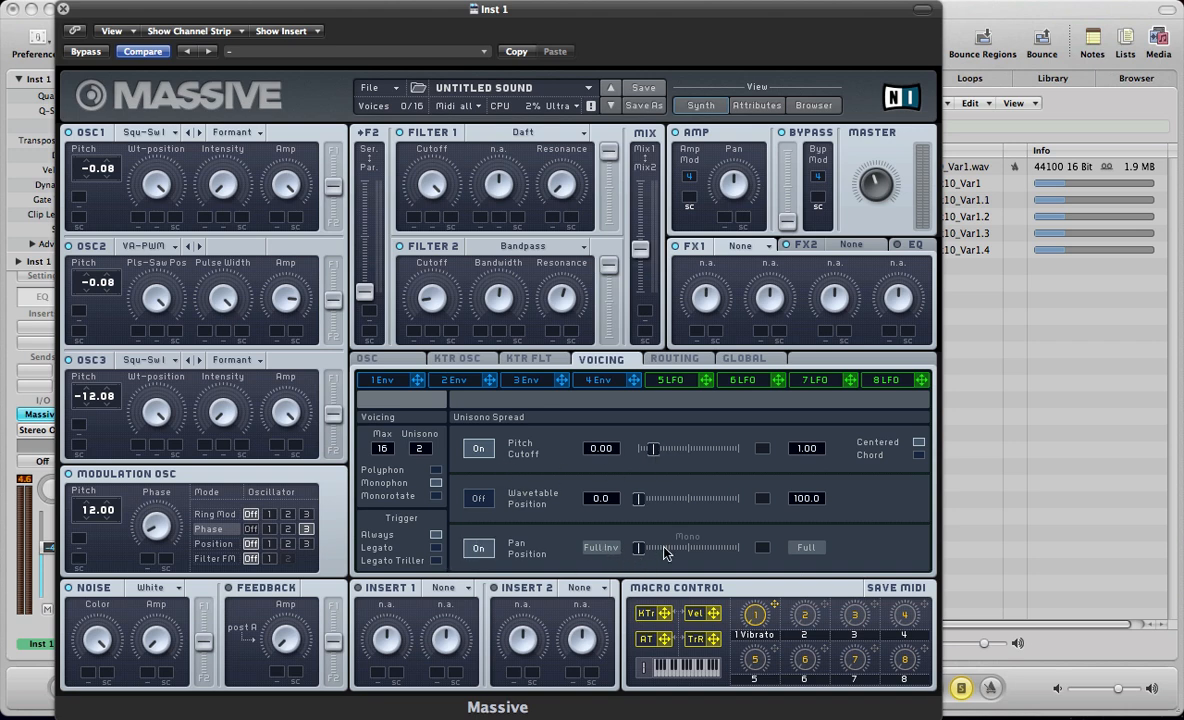
pyautogui.moveTo(645, 548); pyautogui.dragTo(784, 573)
pyautogui.moveTo(702, 570); pyautogui.dragTo(730, 556)
# - Modulate the pitch of all three oscillators and the modulation oscillator by 12.00 with Envelope 1, lengthening its attack and slightly raising its decay level
pyautogui.click(380, 383)
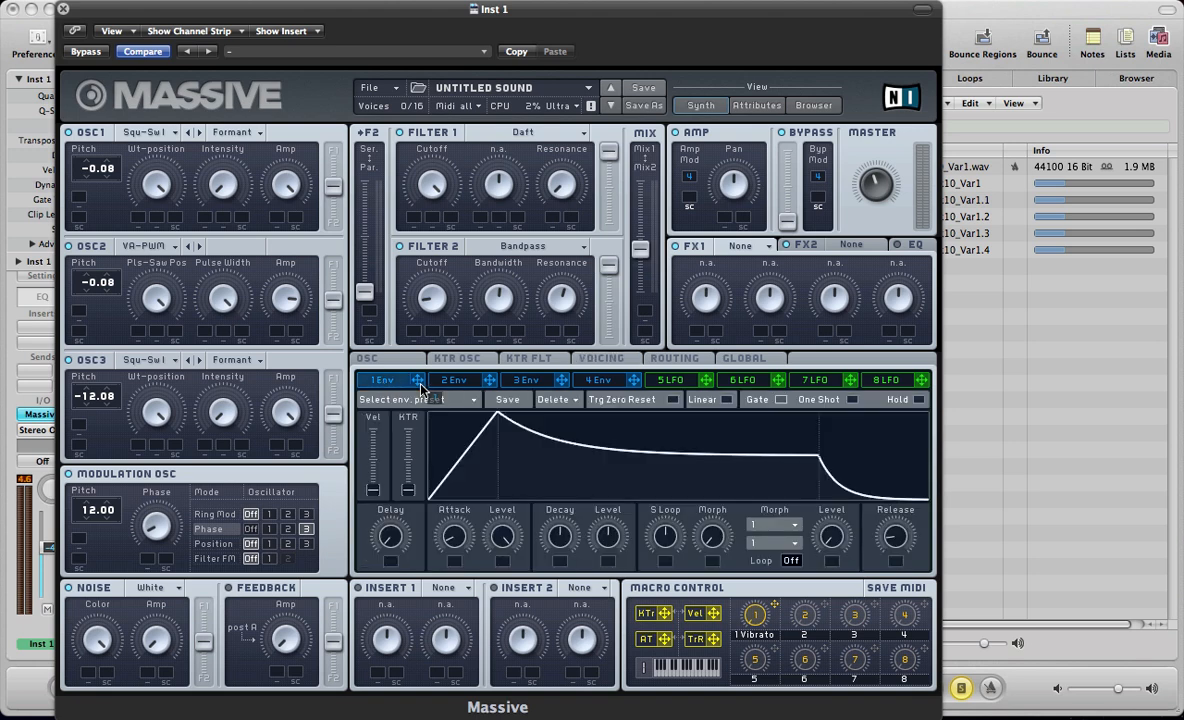
pyautogui.moveTo(420, 390); pyautogui.dragTo(101, 180)
pyautogui.moveTo(417, 380); pyautogui.dragTo(104, 302)
pyautogui.moveTo(417, 380); pyautogui.dragTo(108, 427)
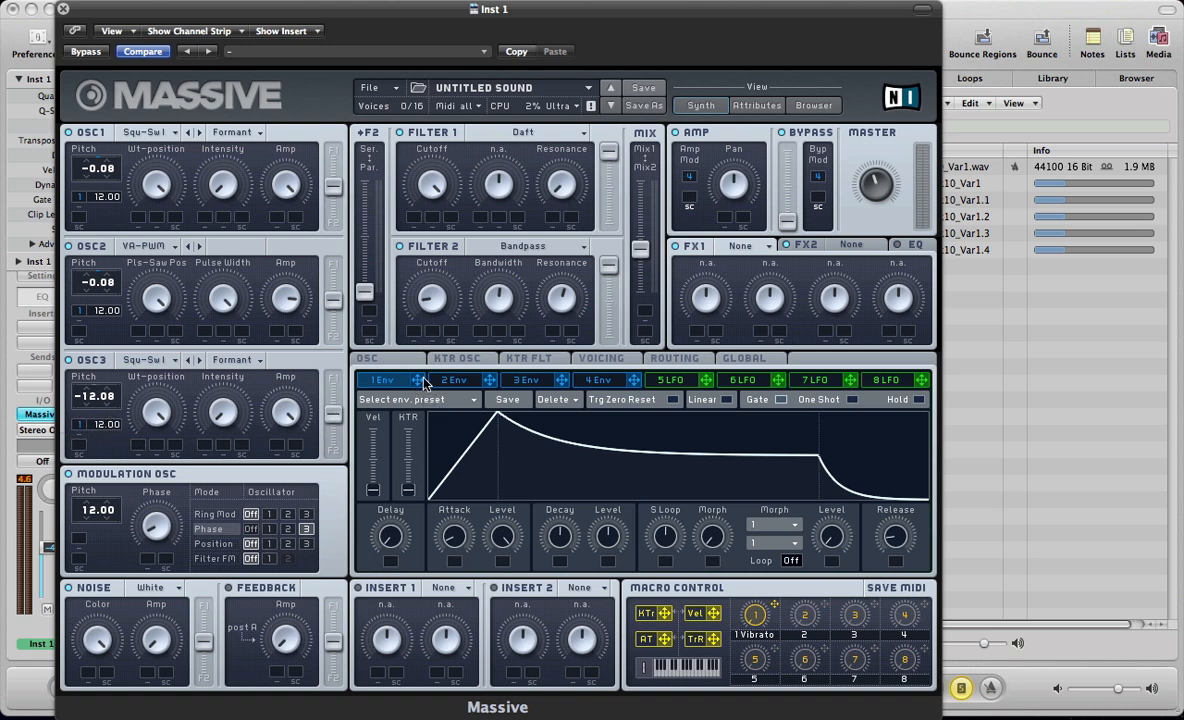
pyautogui.moveTo(417, 386); pyautogui.dragTo(101, 494)
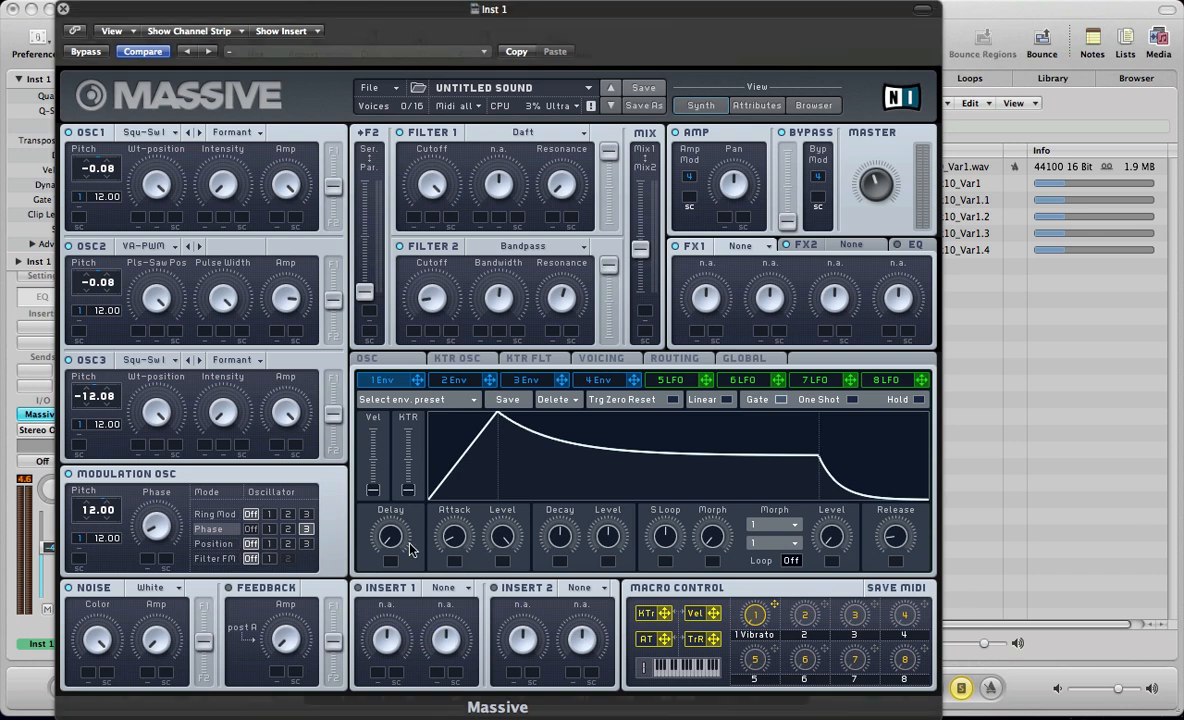
pyautogui.moveTo(442, 540); pyautogui.dragTo(440, 530)
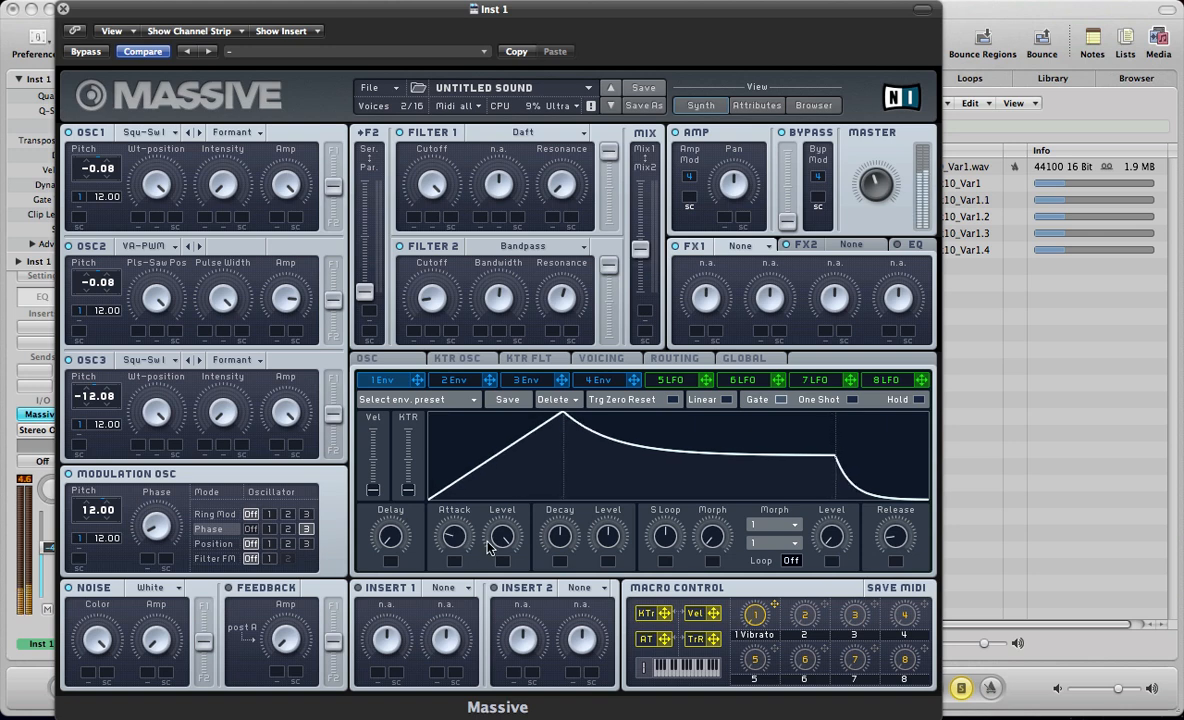
pyautogui.moveTo(550, 533); pyautogui.dragTo(600, 534)
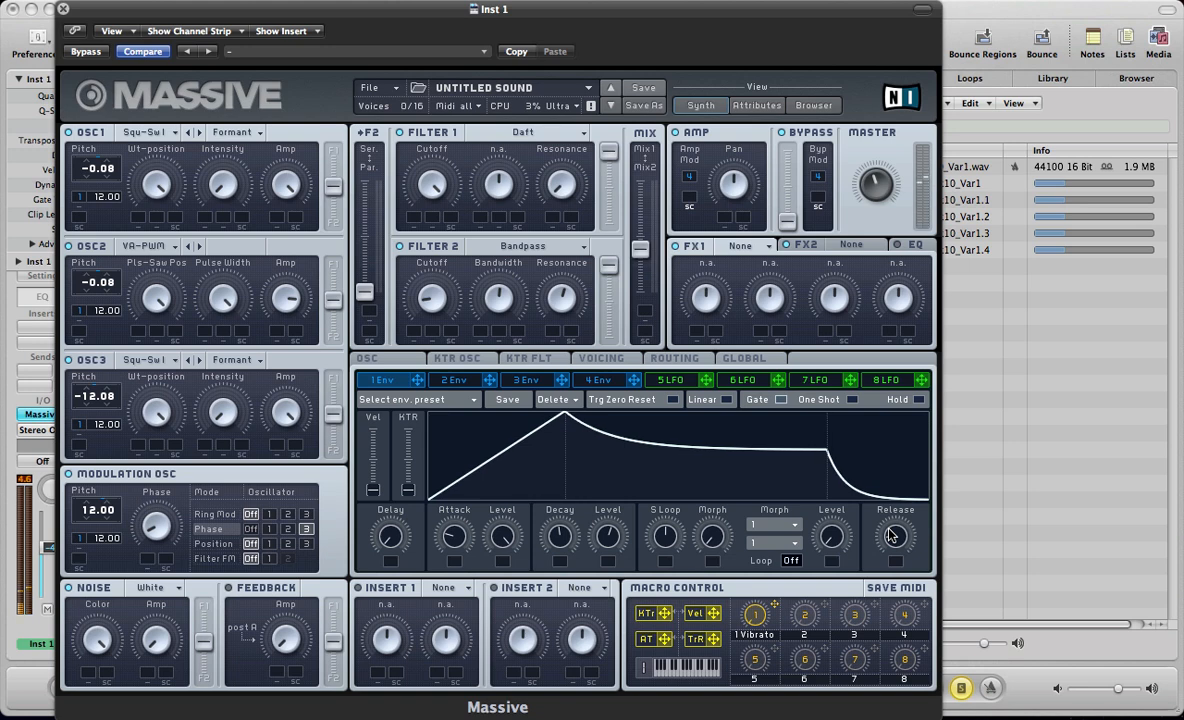
# - Modulate the Intensity of oscillators 1 and 3 with Envelope 2, lengthening its attack and raising its decay level to maximum
pyautogui.click(450, 389)
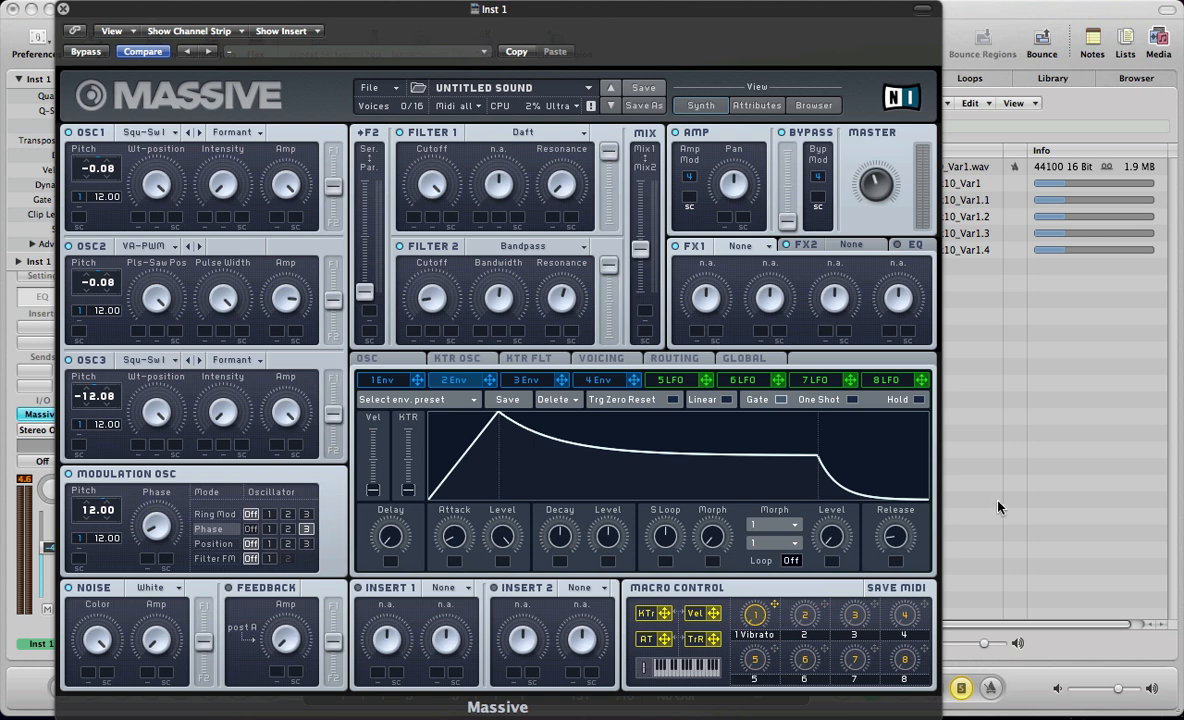
pyautogui.click(492, 381)
pyautogui.moveTo(492, 384)
pyautogui.mouseDown()
pyautogui.moveTo(272, 373)
pyautogui.moveTo(230, 418)
pyautogui.moveTo(516, 366)
pyautogui.moveTo(490, 383)
pyautogui.mouseUp()
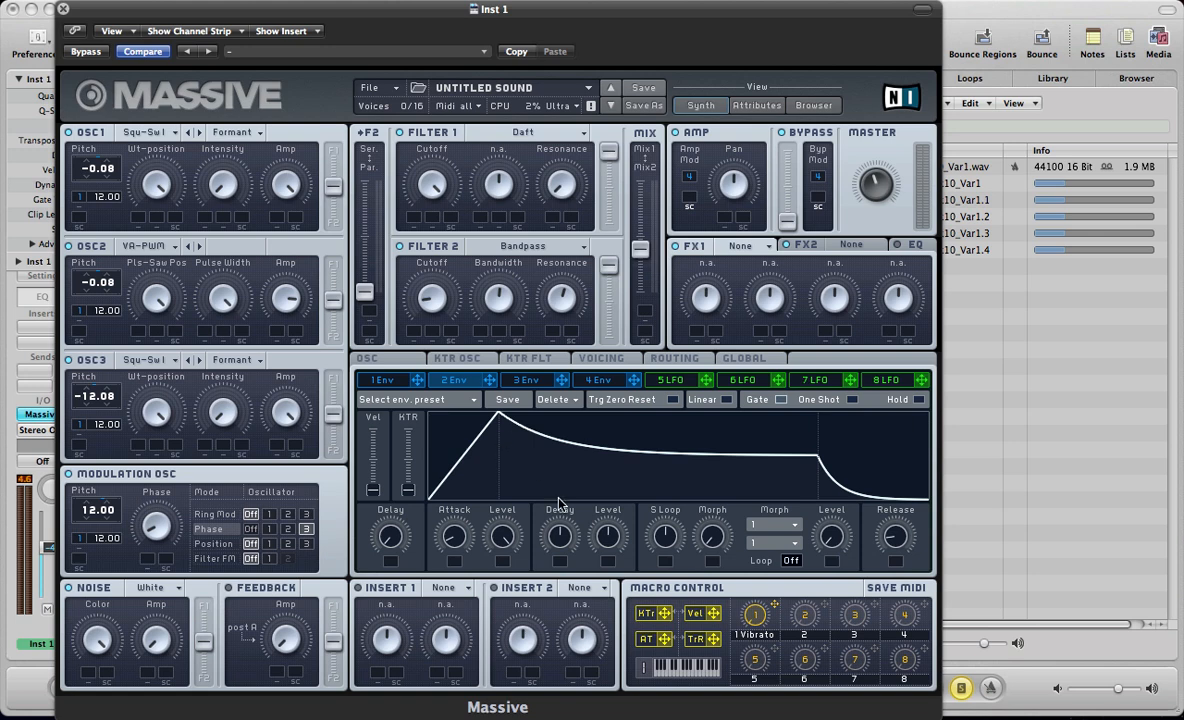
pyautogui.moveTo(492, 380); pyautogui.dragTo(187, 182)
pyautogui.moveTo(490, 381); pyautogui.dragTo(196, 378)
pyautogui.moveTo(453, 545); pyautogui.dragTo(455, 537)
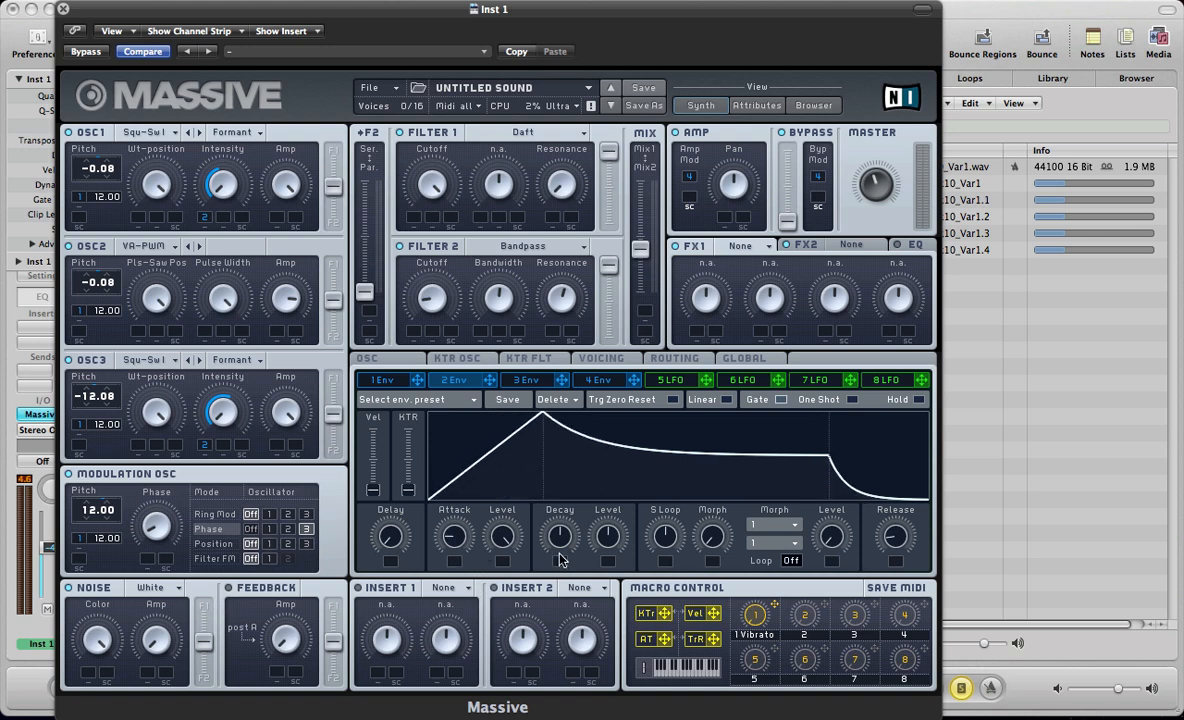
pyautogui.moveTo(602, 536); pyautogui.dragTo(597, 370)
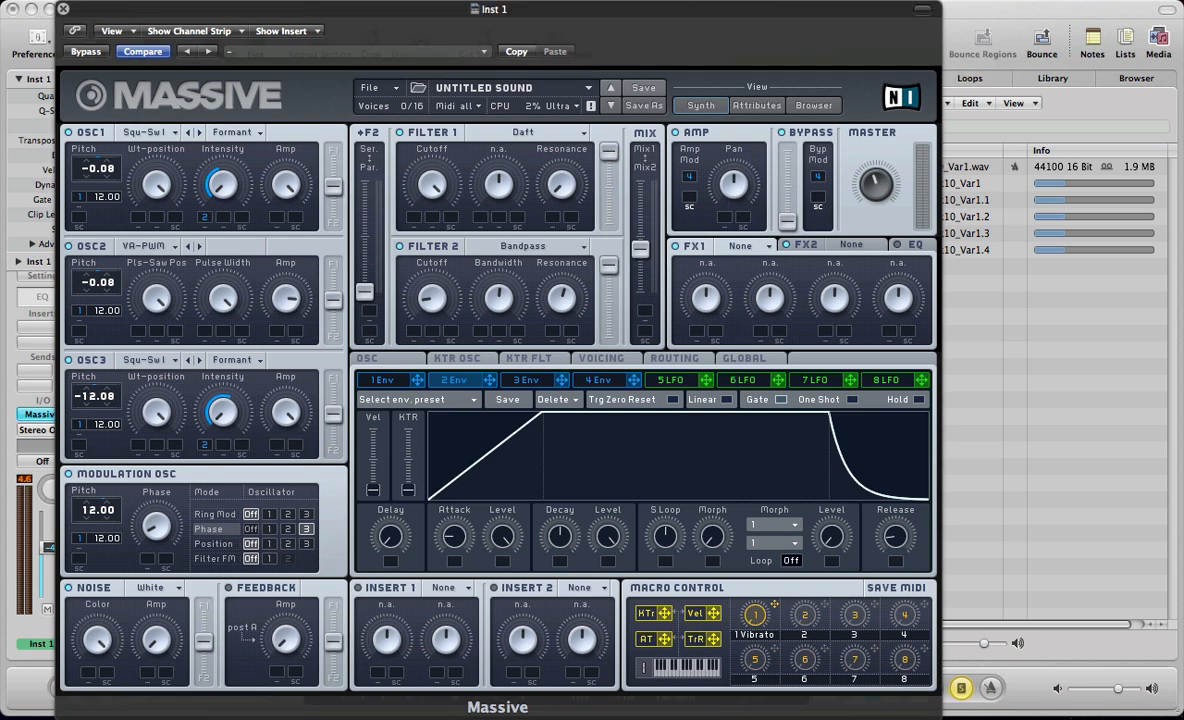
# - Modulate Filter 2's cutoff with Envelope 3, giving the envelope a long attack and a maximum decay level
pyautogui.click(527, 380)
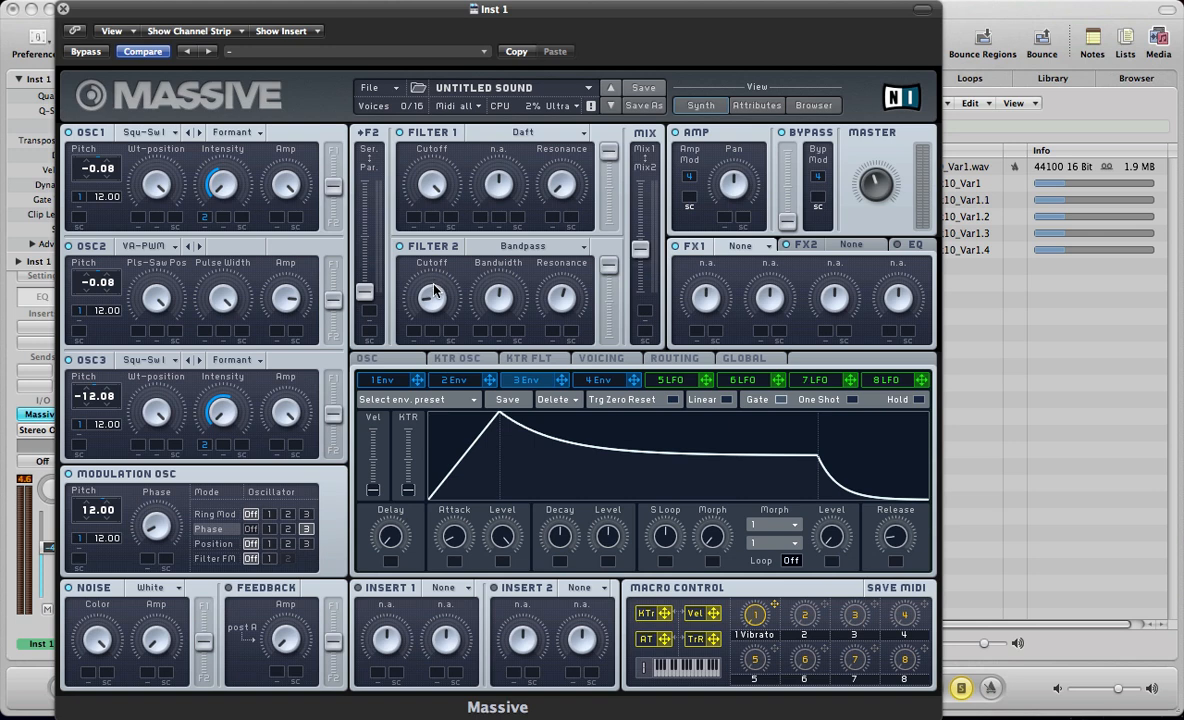
pyautogui.moveTo(462, 545); pyautogui.dragTo(453, 513)
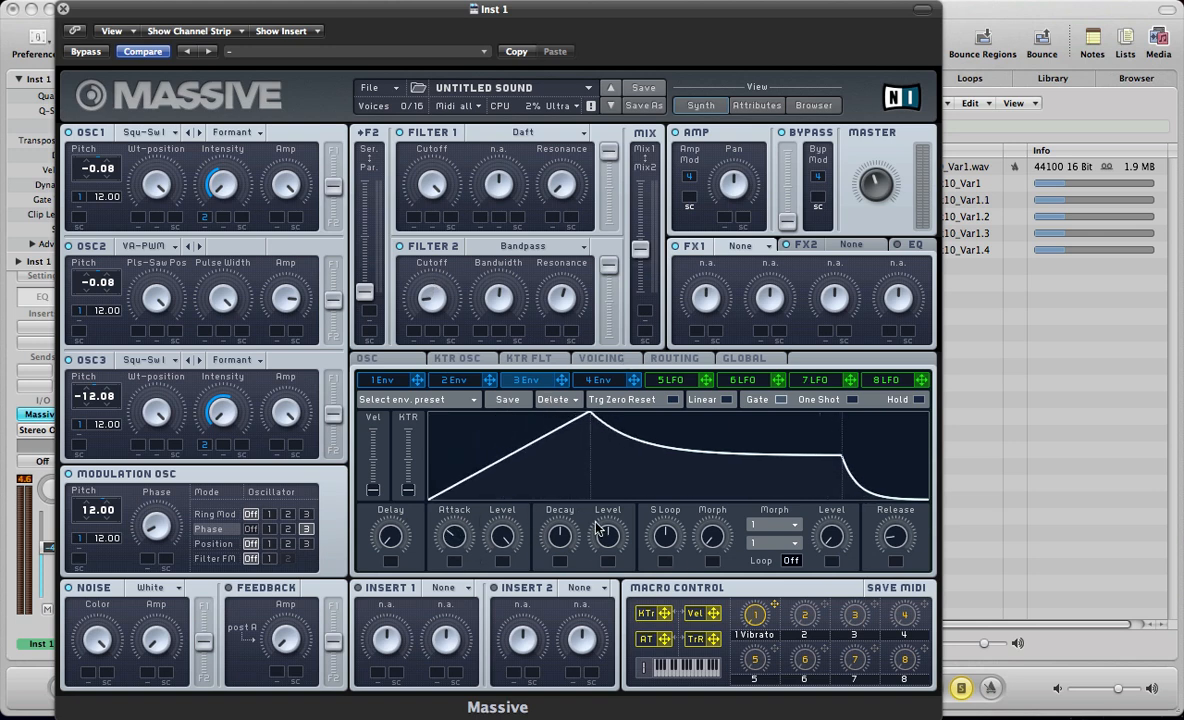
pyautogui.moveTo(607, 536); pyautogui.dragTo(580, 460)
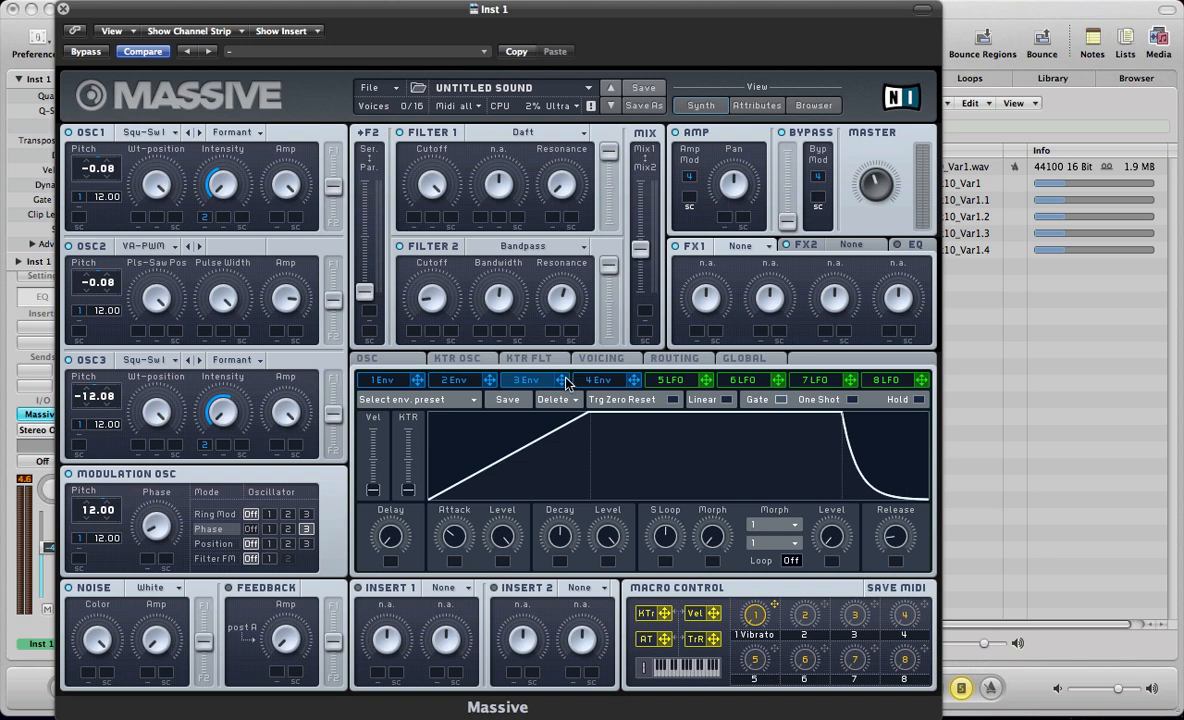
pyautogui.moveTo(412, 328); pyautogui.dragTo(418, 291)
pyautogui.moveTo(454, 536); pyautogui.dragTo(436, 479)
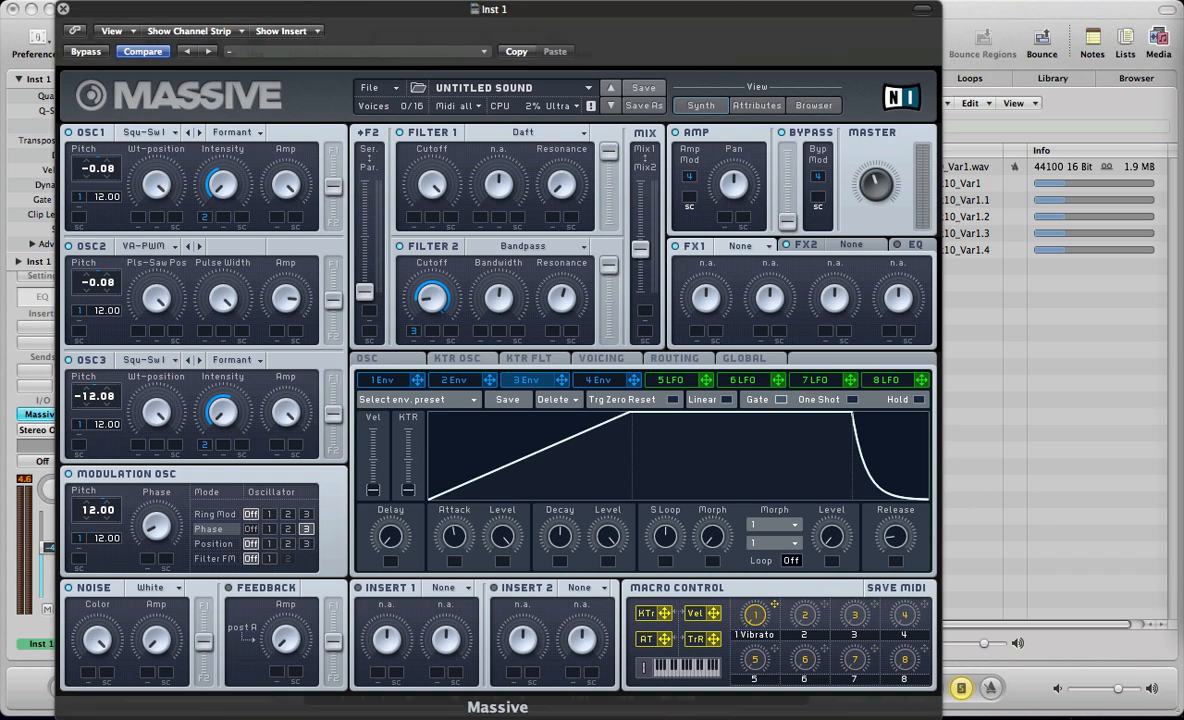
# - Load Classic Tube in the FX1 slot and Dimension Expander in the FX2 slot
pyautogui.click(742, 245)
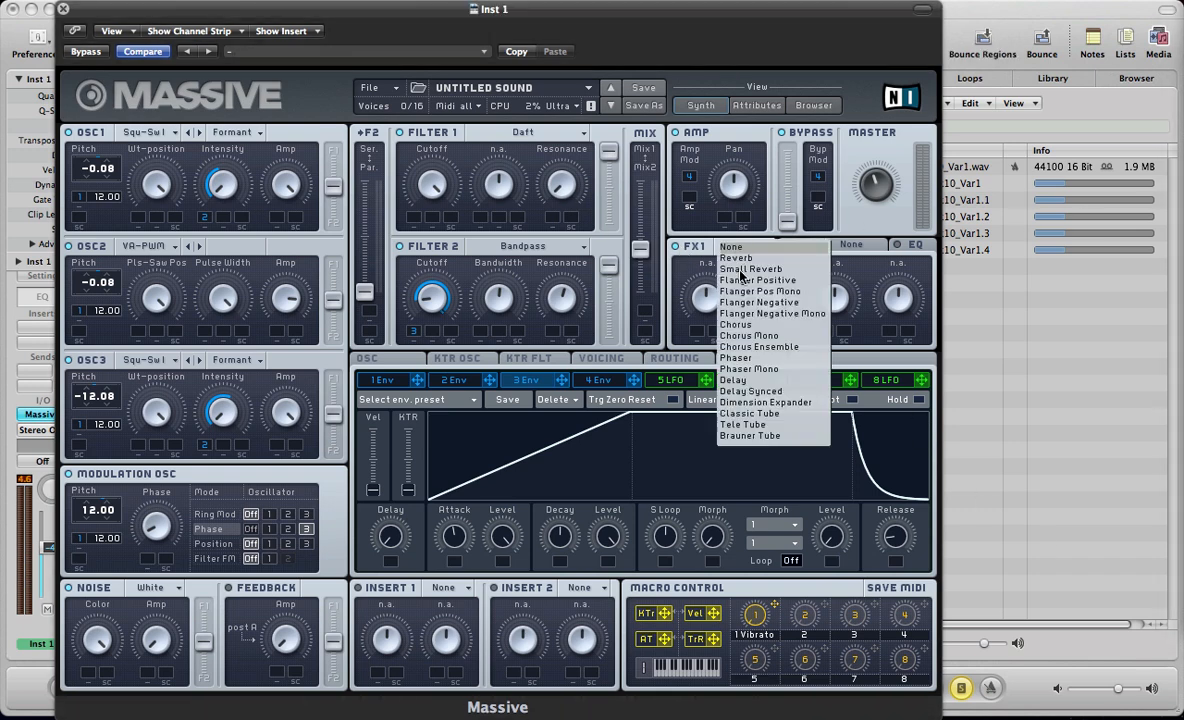
pyautogui.click(750, 413)
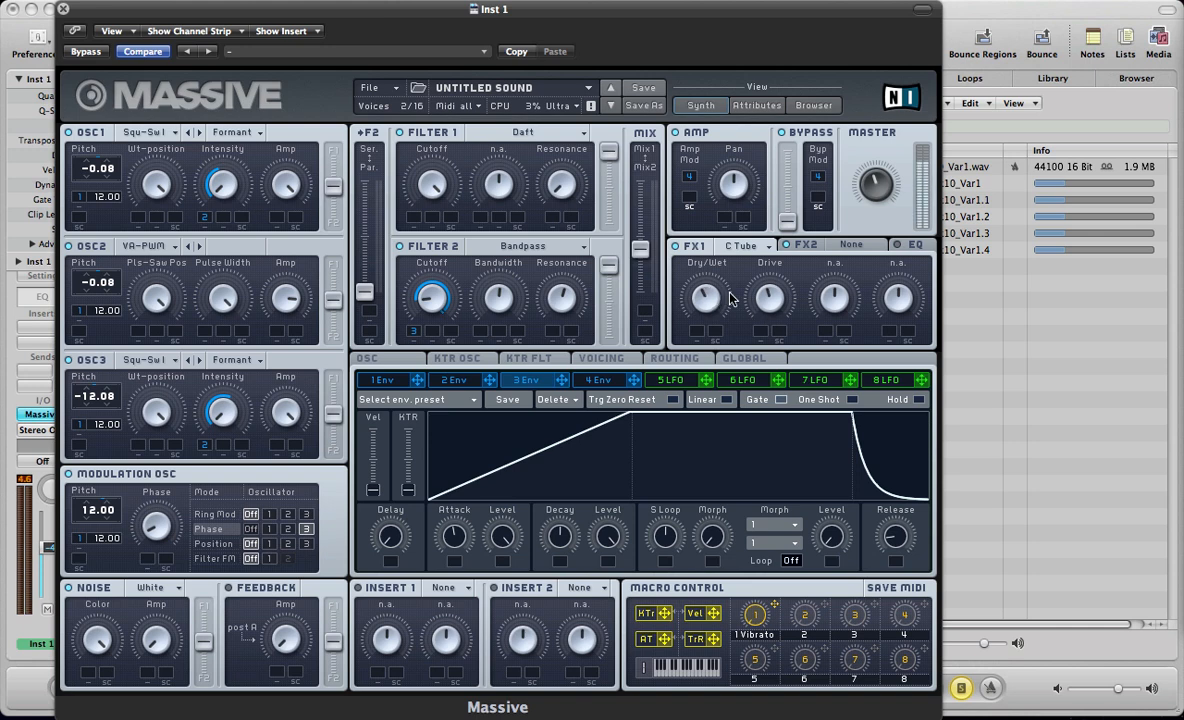
pyautogui.click(862, 247)
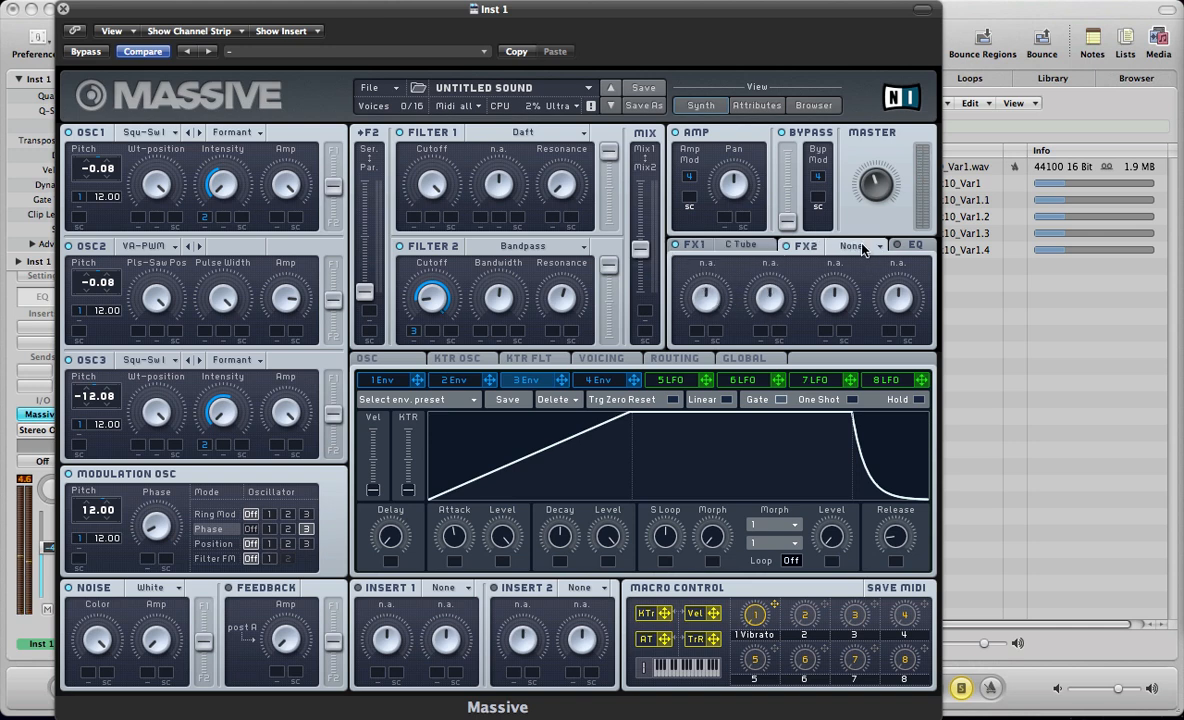
pyautogui.click(863, 247)
pyautogui.click(860, 405)
# - Sync LFO 5 to tempo at a 1/12 ratio and move its curve crossfade fully to the lower curve
pyautogui.click(684, 386)
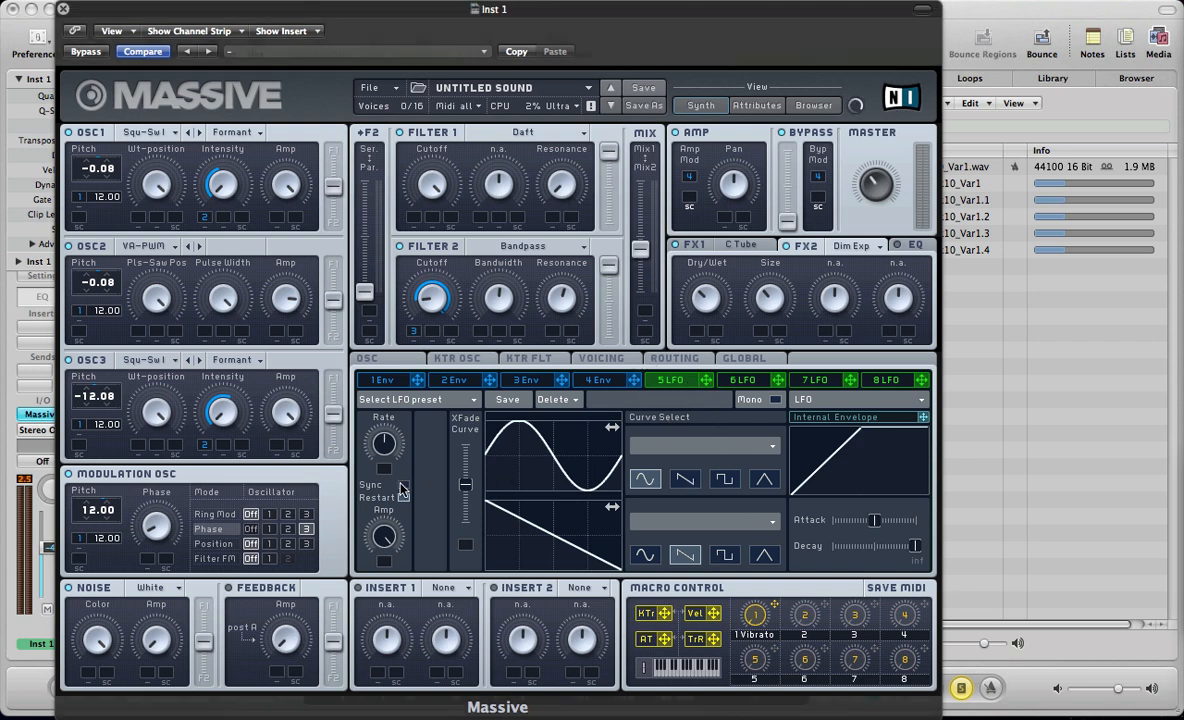
pyautogui.click(401, 485)
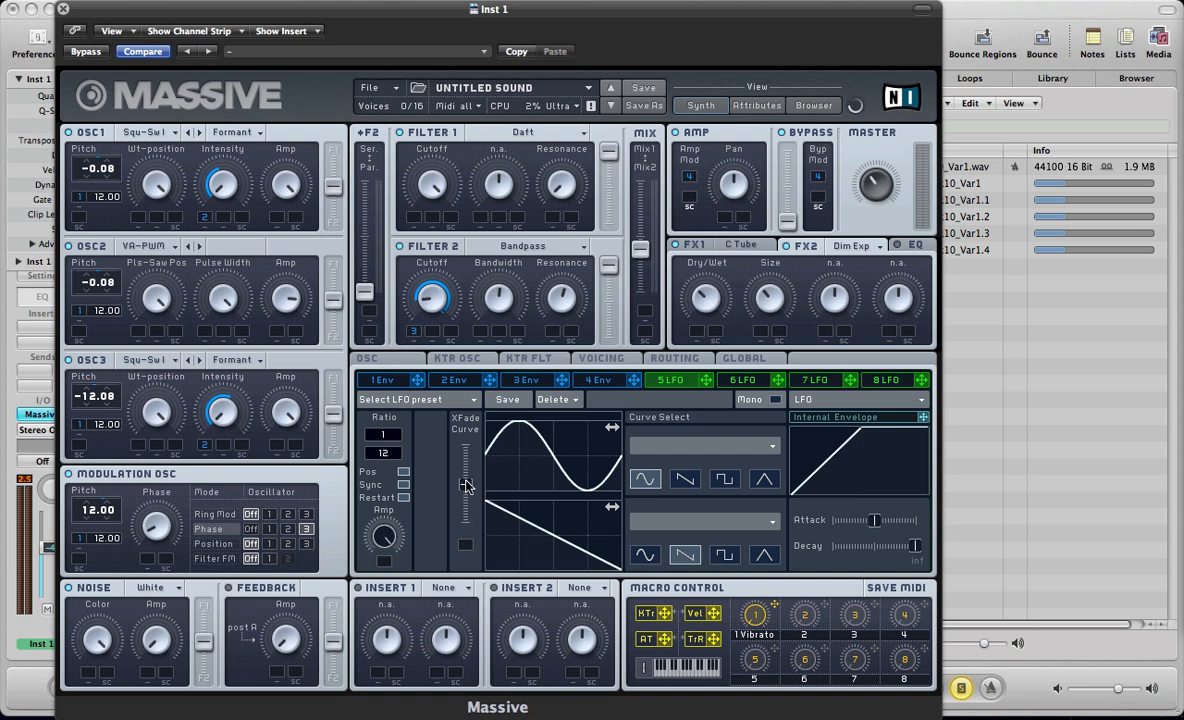
pyautogui.moveTo(464, 487); pyautogui.dragTo(464, 522)
# - Assign LFO 5 to the pitch of all three oscillators and the modulation oscillator with an amount of 1.00
pyautogui.moveTo(706, 382); pyautogui.dragTo(98, 207)
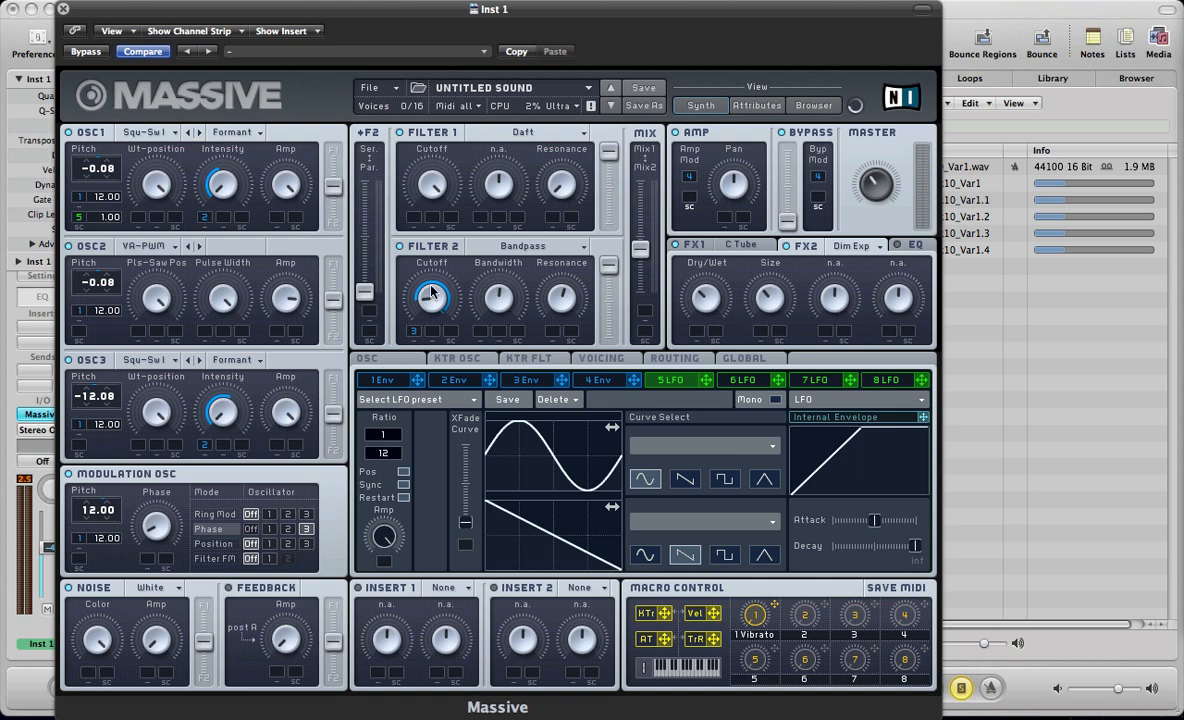
pyautogui.moveTo(708, 383); pyautogui.dragTo(103, 344)
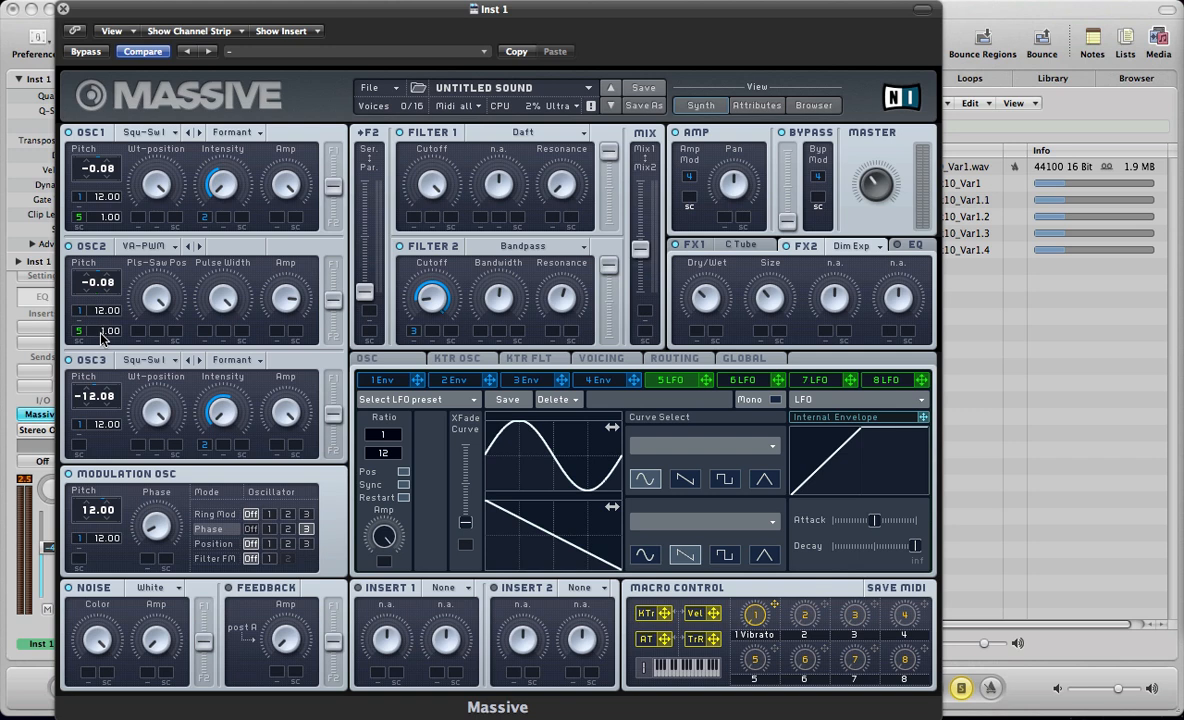
pyautogui.moveTo(705, 387); pyautogui.dragTo(88, 446)
pyautogui.moveTo(545, 407)
pyautogui.mouseDown()
pyautogui.moveTo(126, 557)
pyautogui.moveTo(80, 560)
pyautogui.mouseUp()
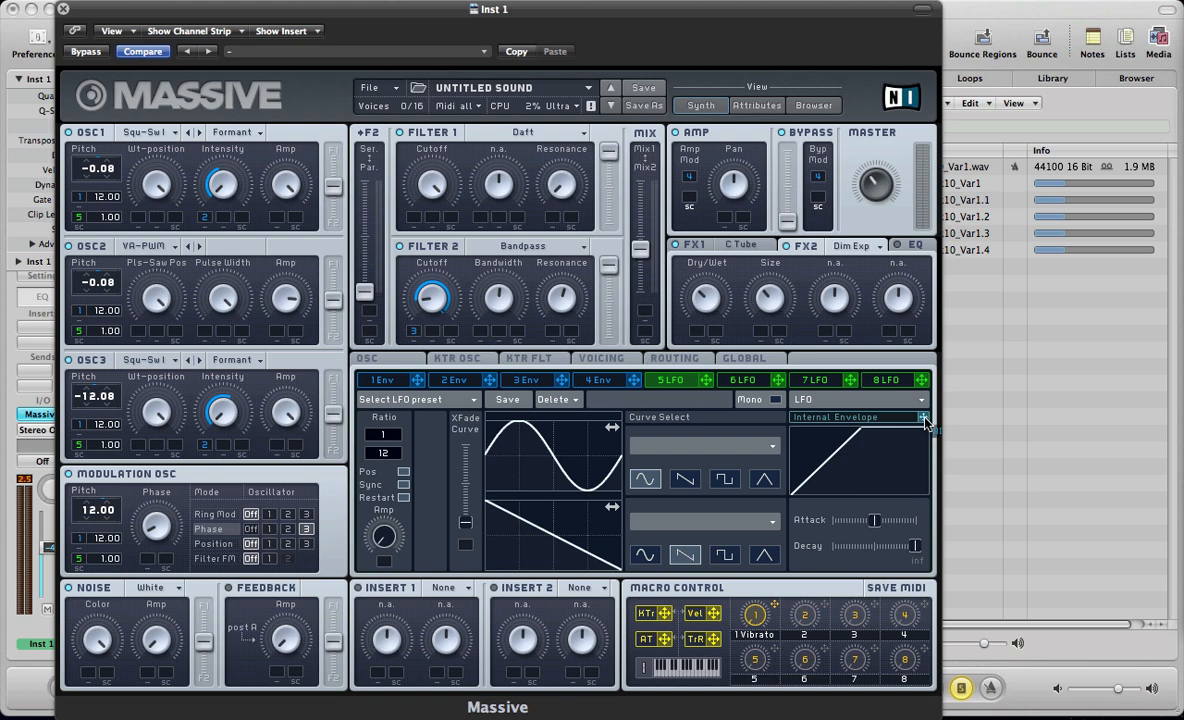
# - Modulate LFO 5's Amp with its internal envelope and lengthen that envelope's attack slightly
pyautogui.moveTo(922, 422); pyautogui.dragTo(385, 563)
pyautogui.moveTo(874, 519); pyautogui.dragTo(887, 519)
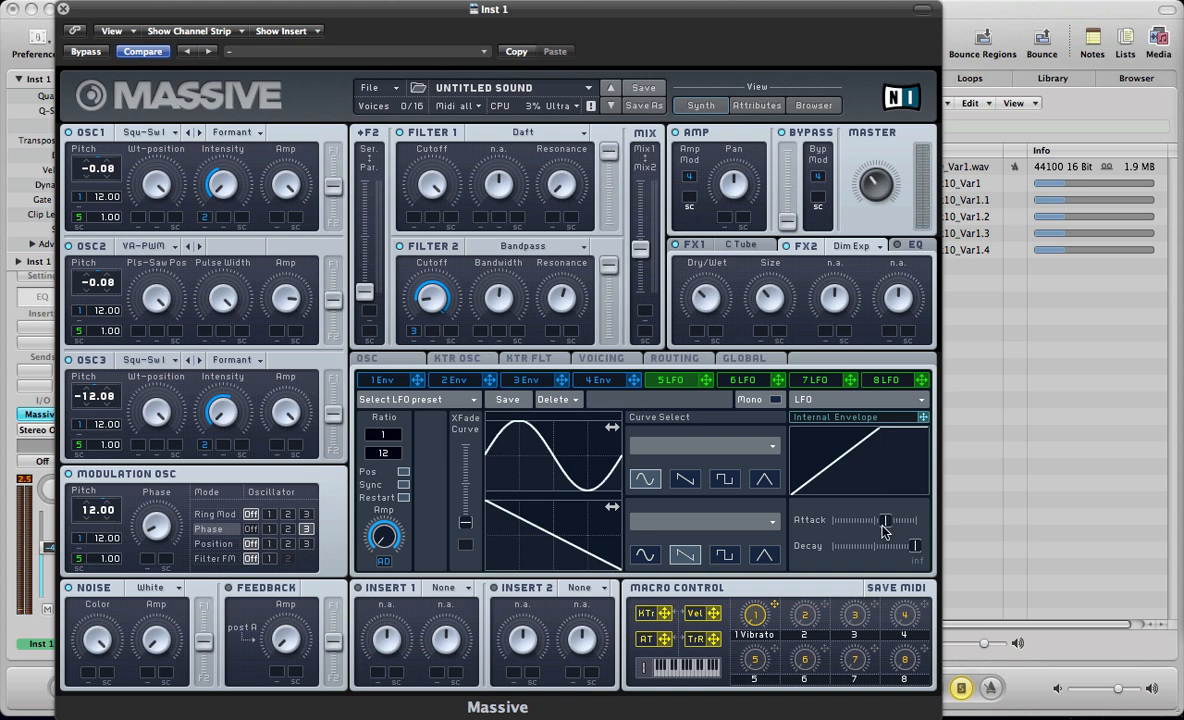
# - Play the loop with the drum break and transpose all notes of the Inst 1 region up one octave to C4
pyautogui.press('super+w')
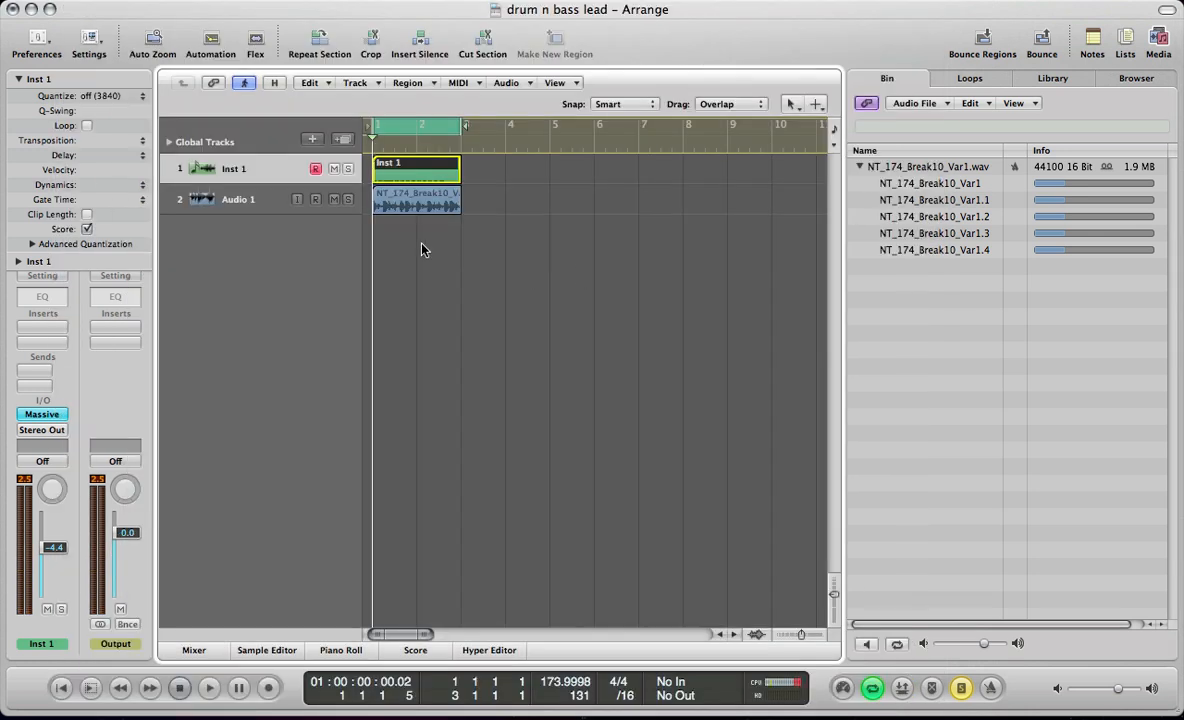
pyautogui.press('space')
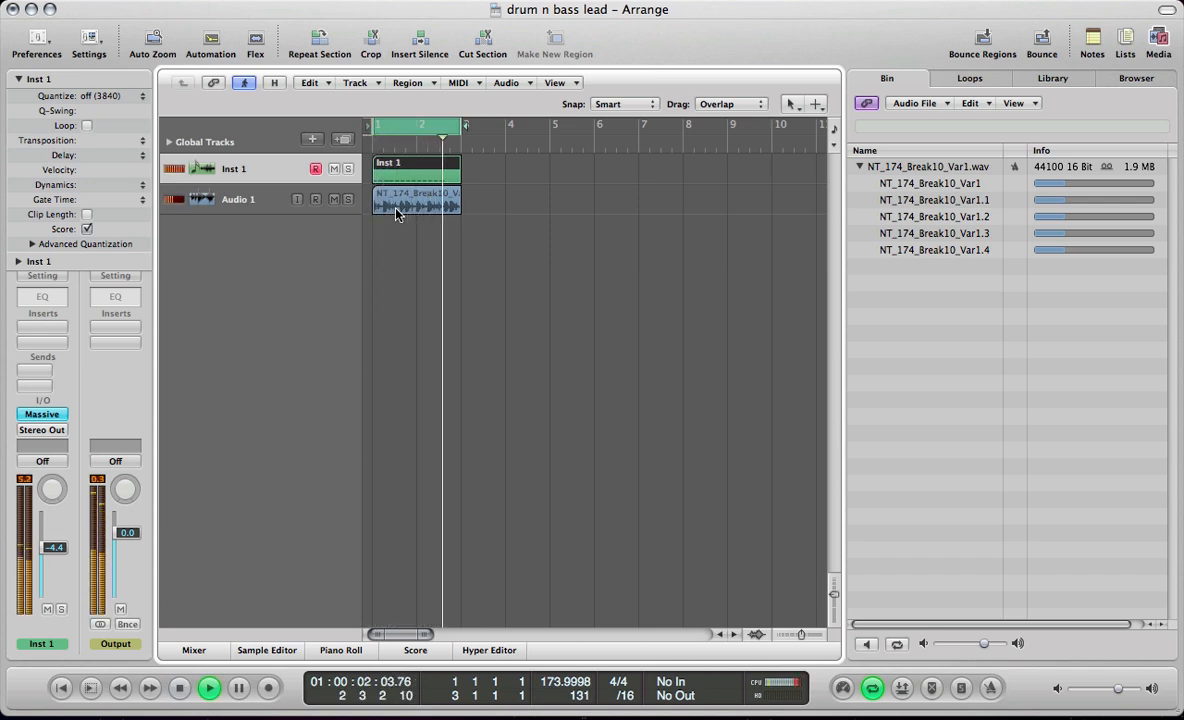
pyautogui.press('super+6')
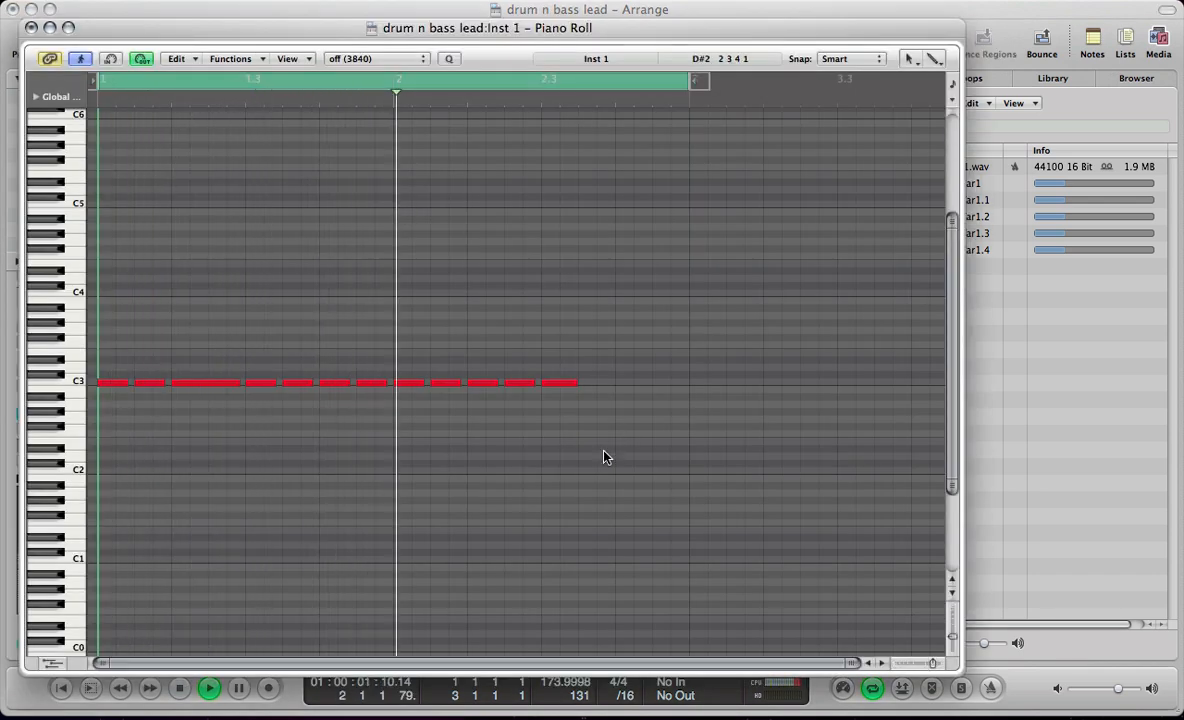
pyautogui.press('super+a')
pyautogui.hotkey('alt', 'shift', 'Up')
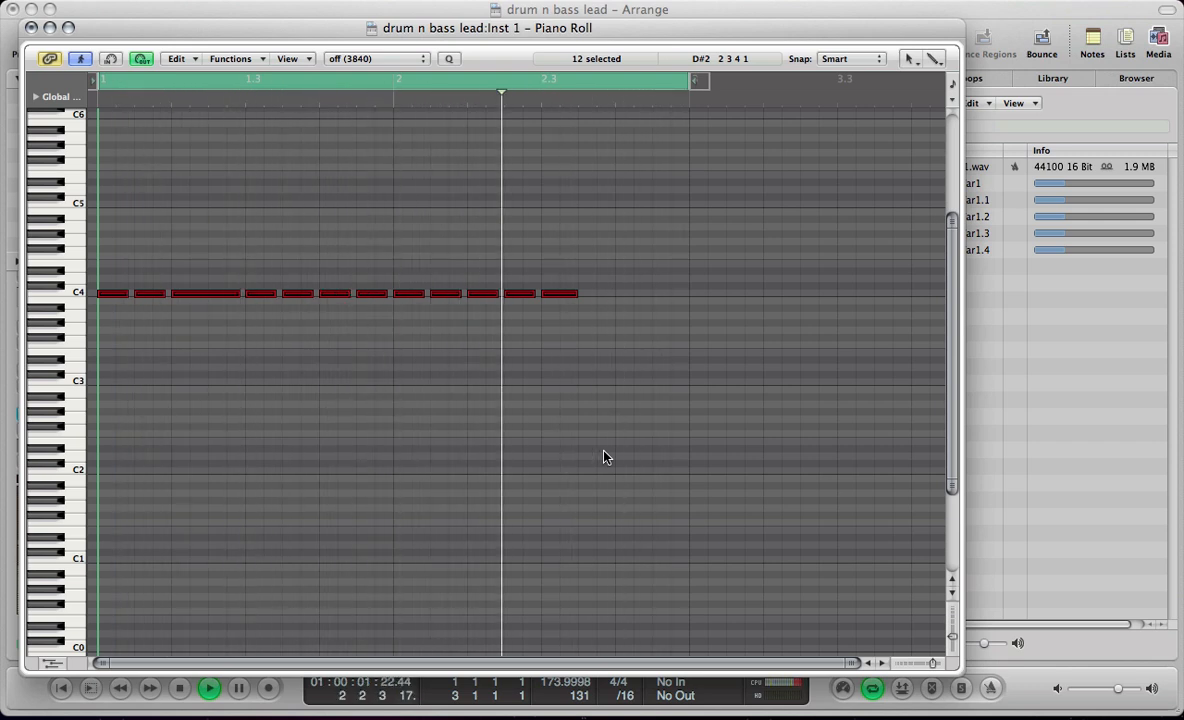
# - Transpose all the Inst 1 notes down two octaves to C2, then return to the arrangement with playback stopped
pyautogui.hotkey('alt', 'shift', 'Down')
pyautogui.hotkey('alt', 'shift', 'Down')
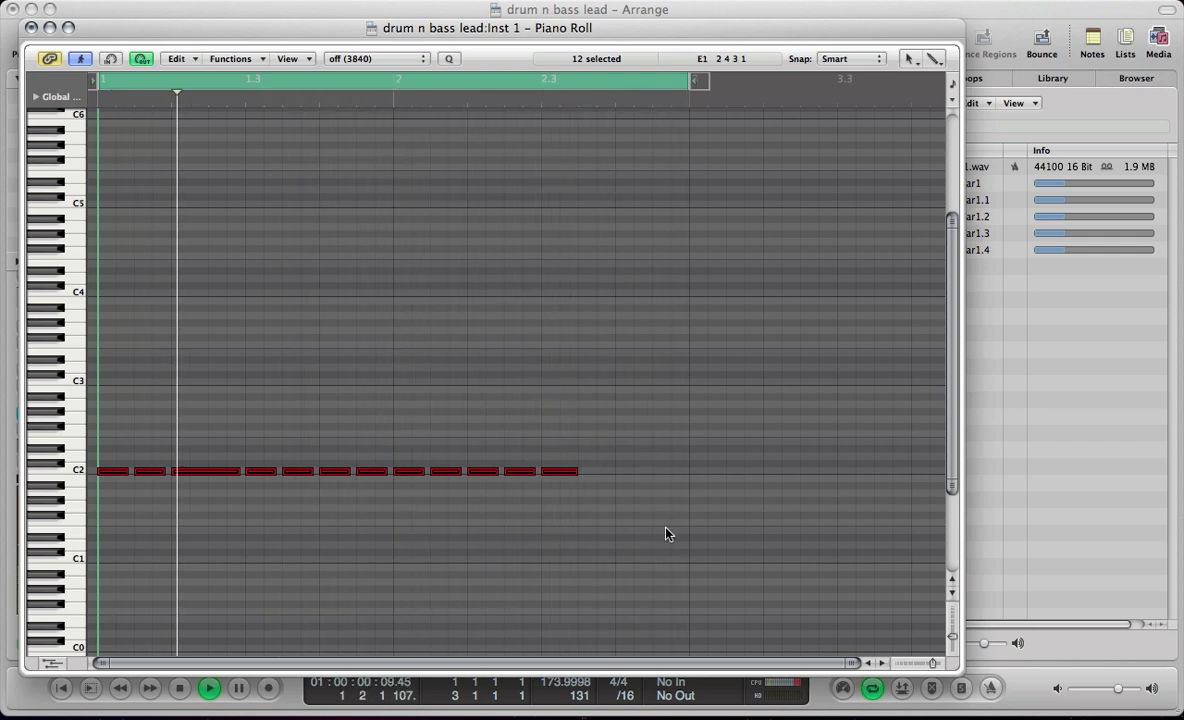
pyautogui.press('super+w')
pyautogui.press('space')
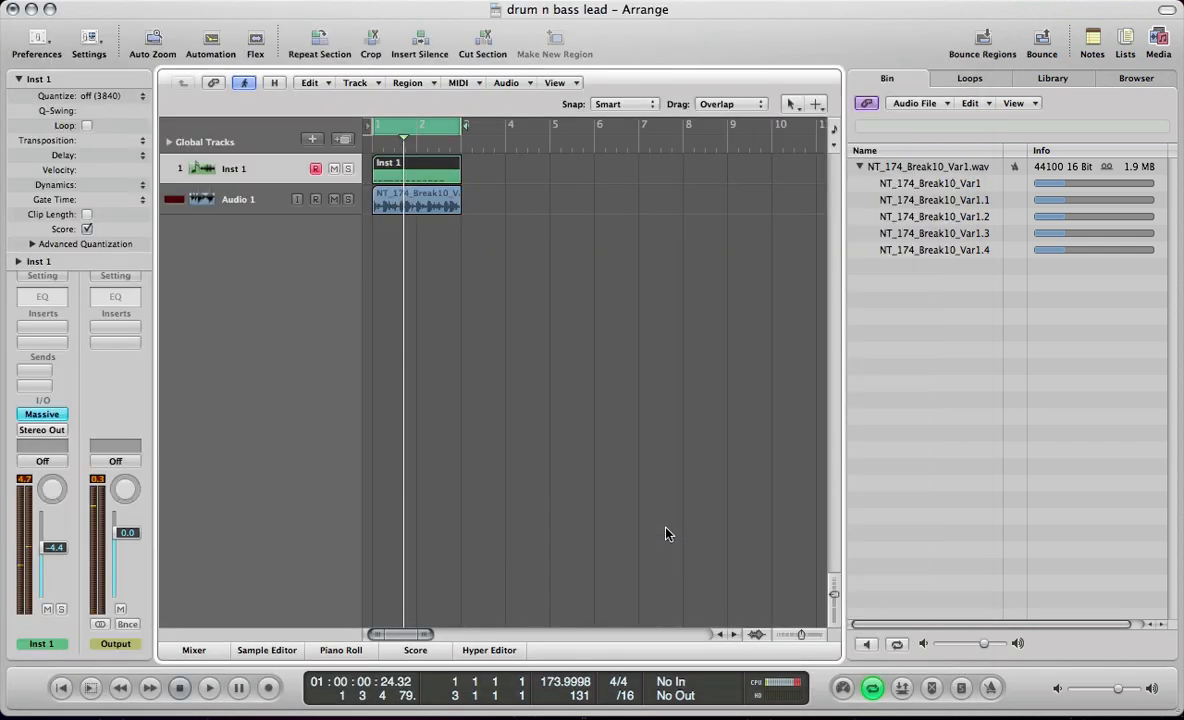